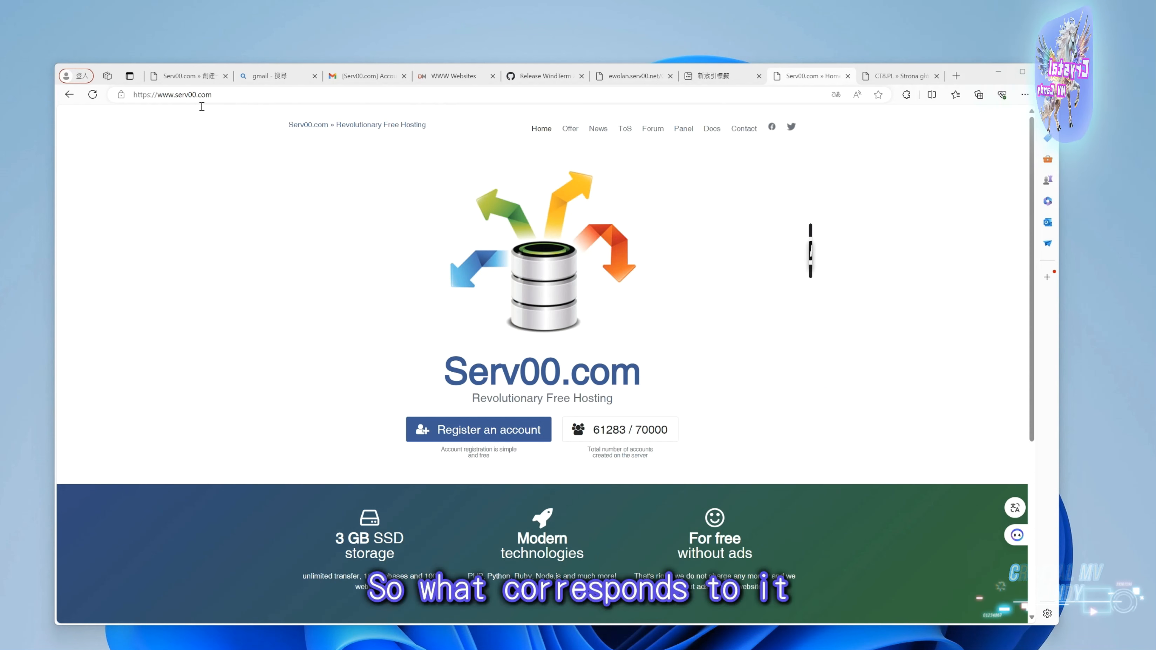
Compare the Serv00.com and CT8.PL home pages, including their addresses and registered account totals.
click(907, 80)
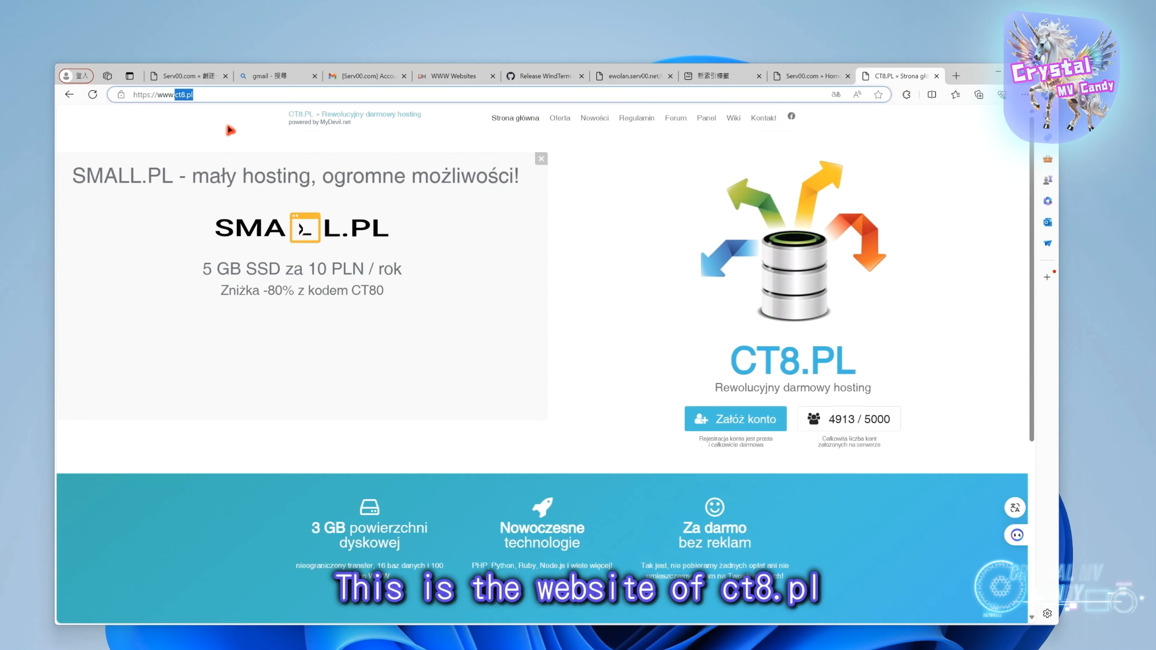
click(804, 84)
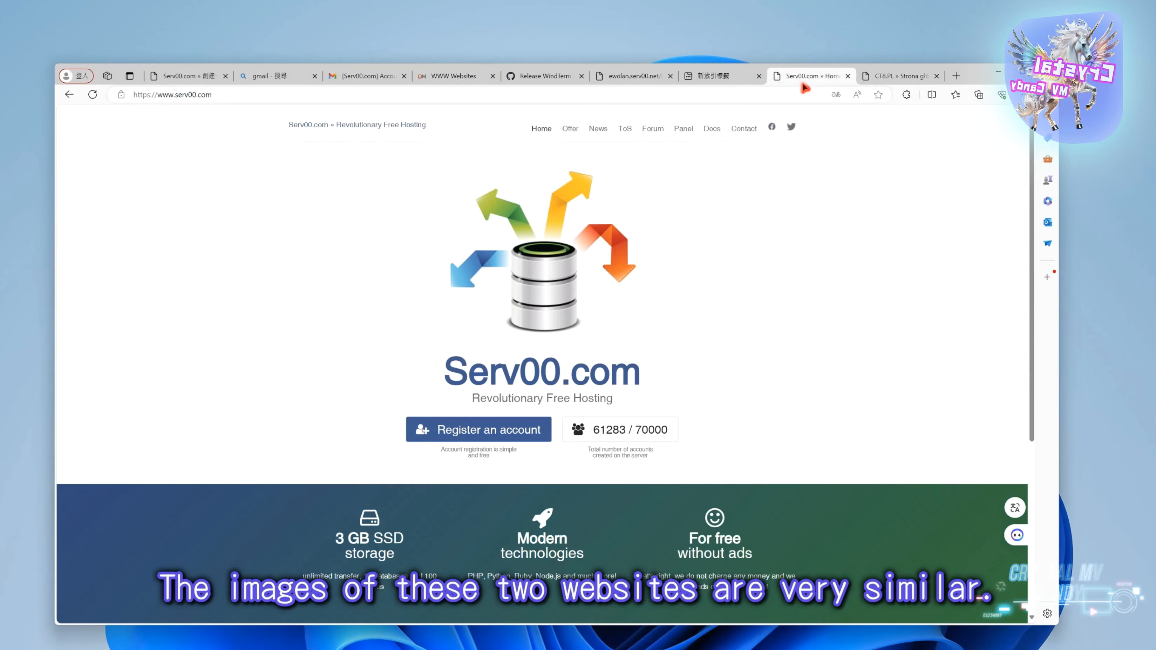
click(887, 82)
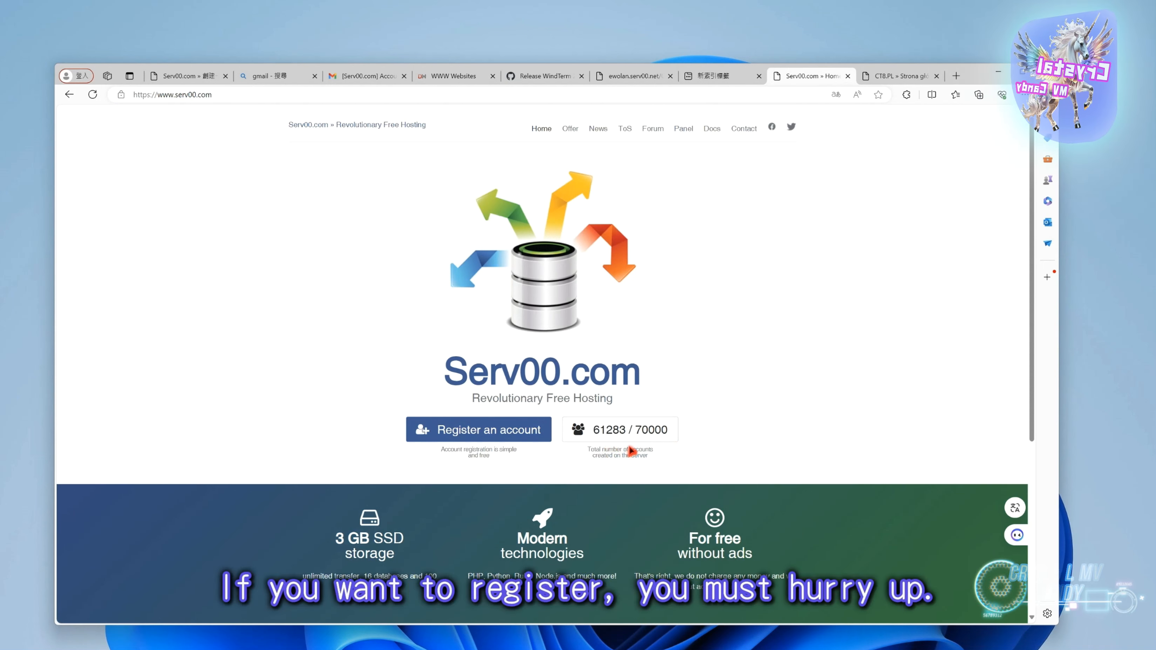
click(893, 77)
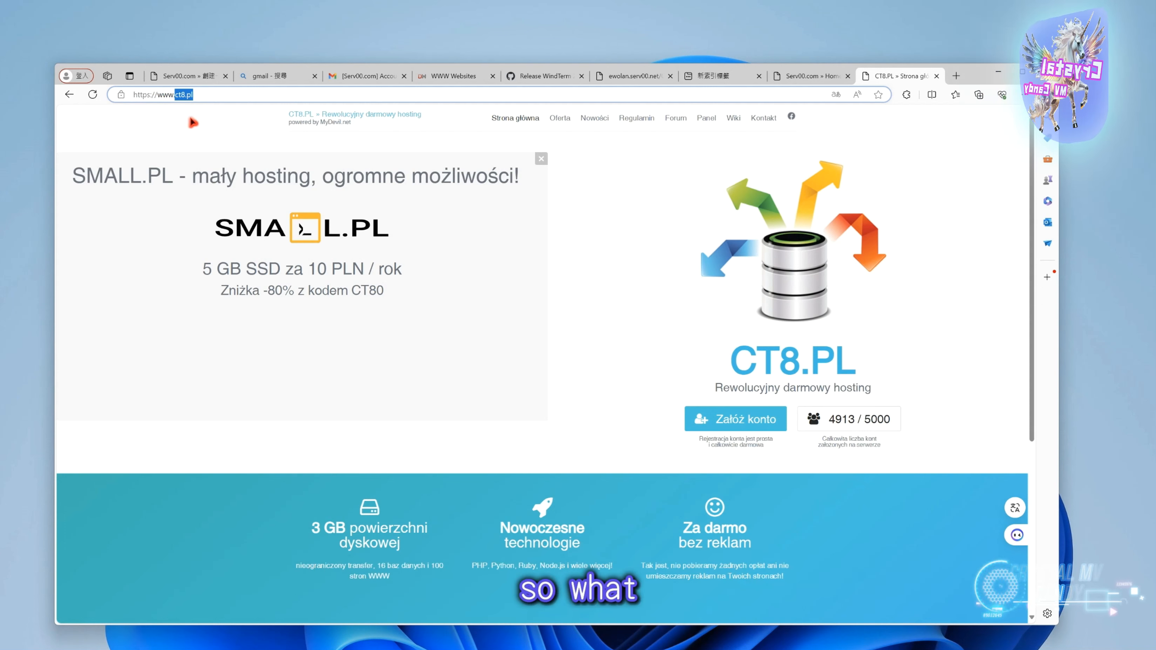
click(218, 98)
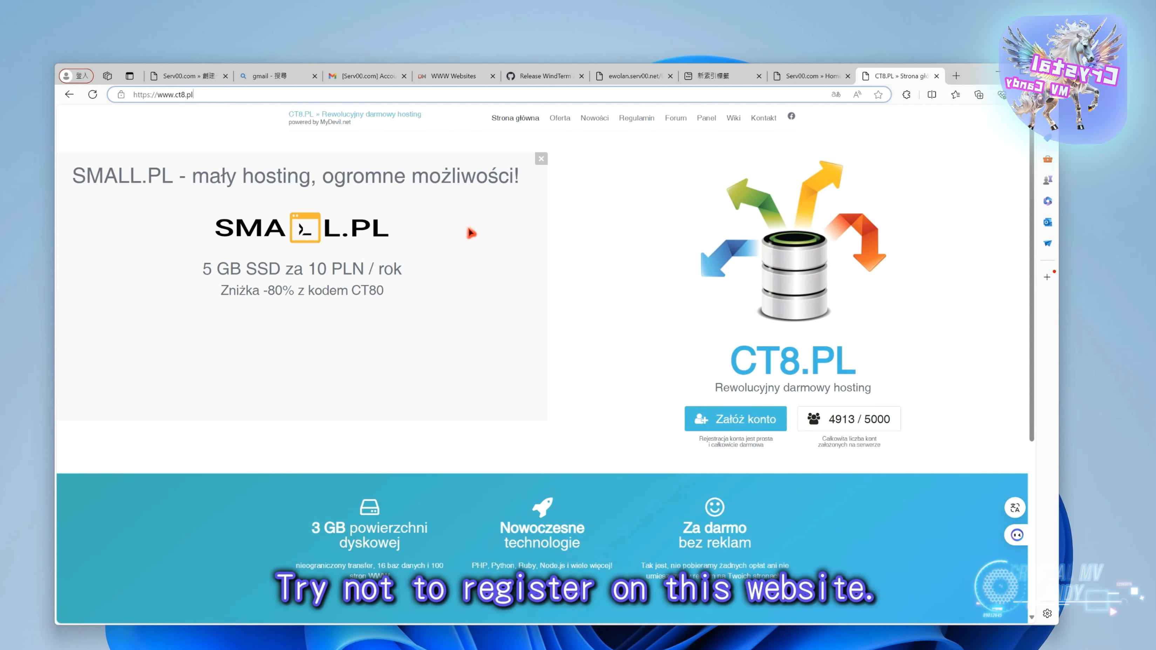
click(805, 77)
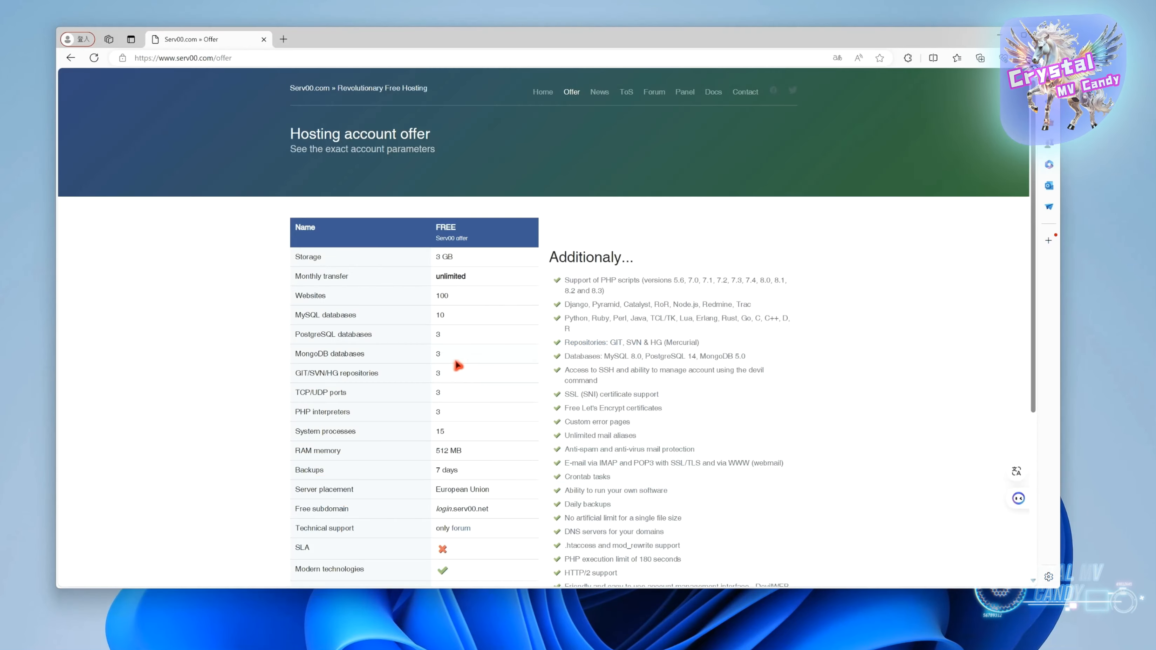
Translate the Serv00.com hosting offer page into Traditional Chinese and review the free account's parameters.
scroll(459, 366, down, 5)
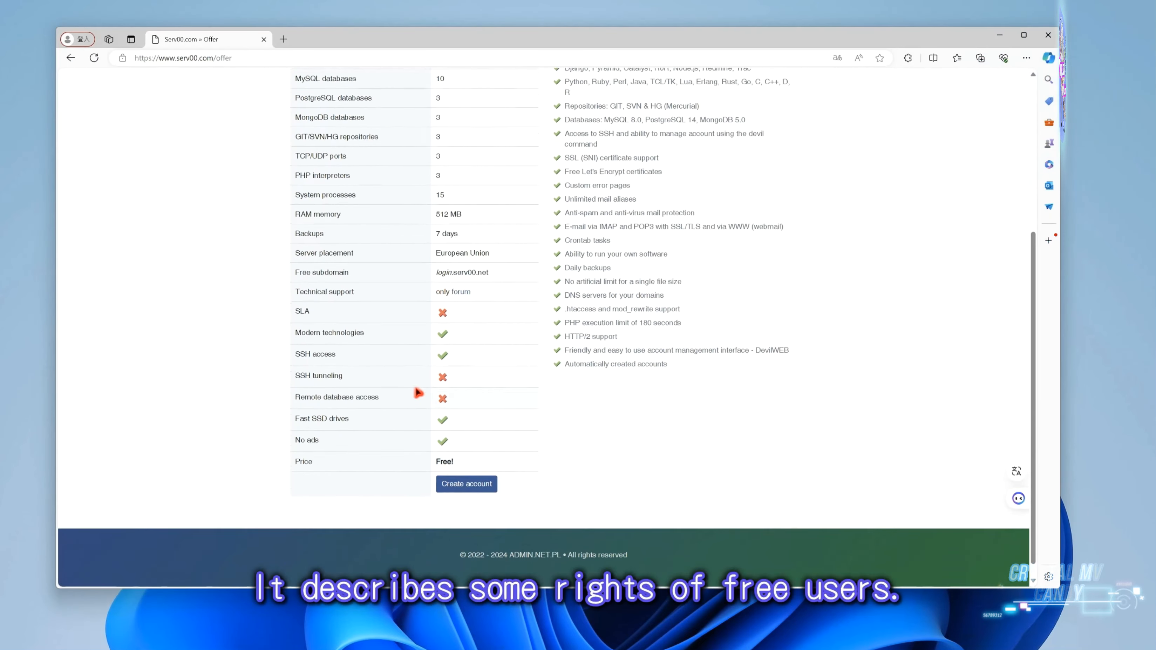
scroll(416, 389, up, 5)
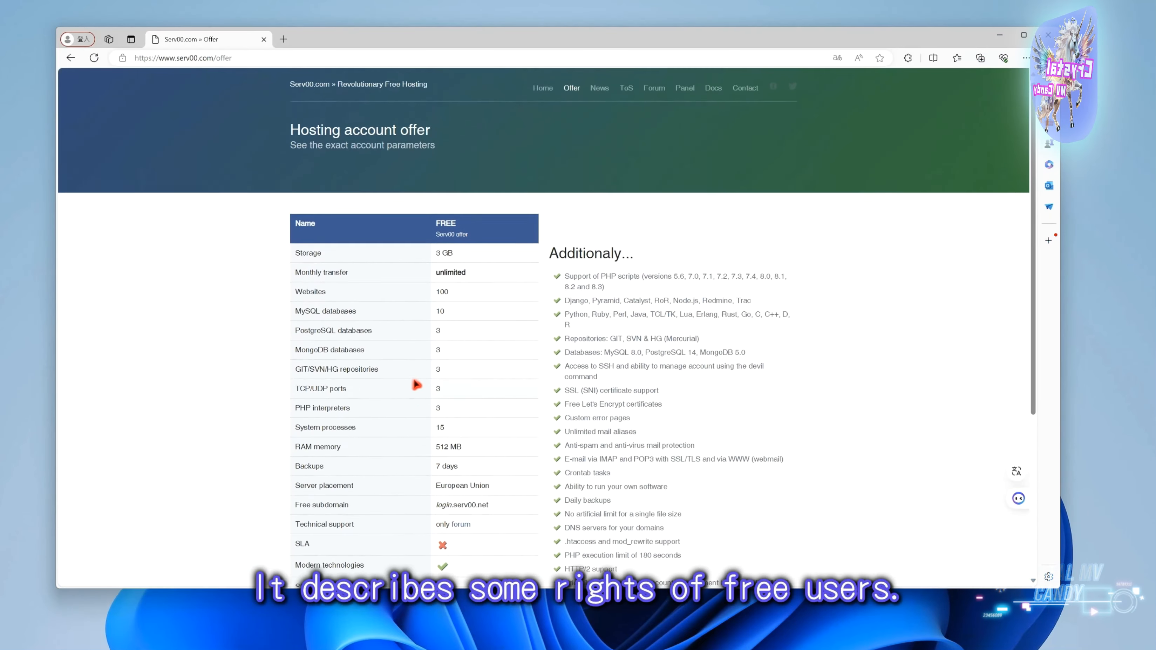
scroll(472, 432, down, 2)
right_click(866, 340)
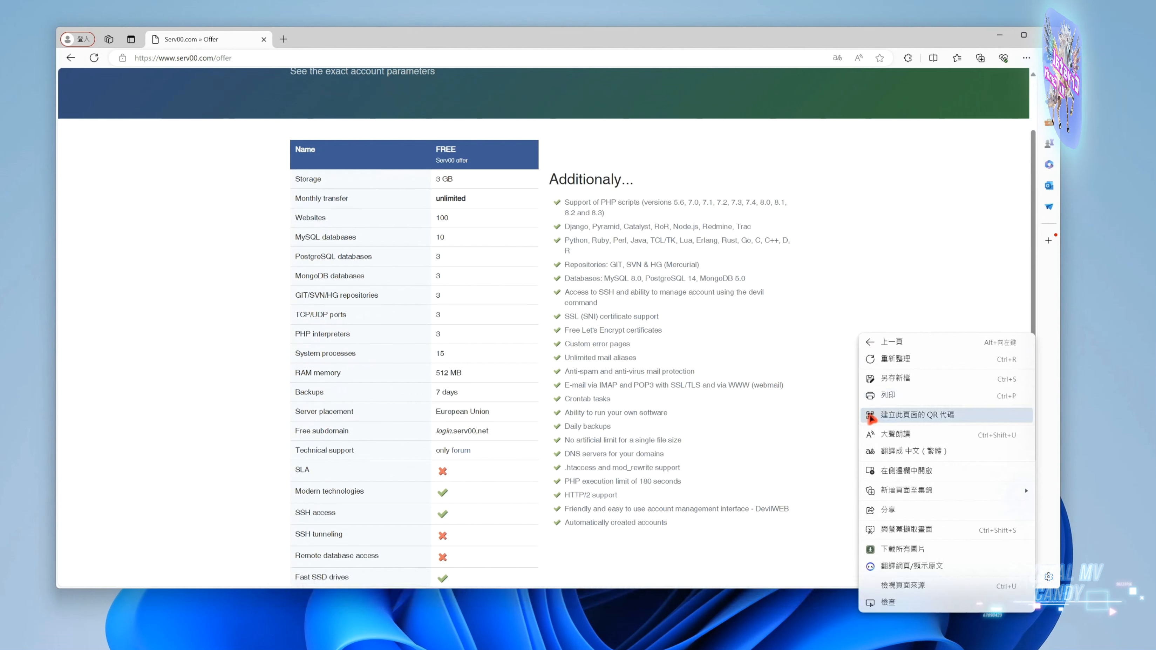
click(870, 450)
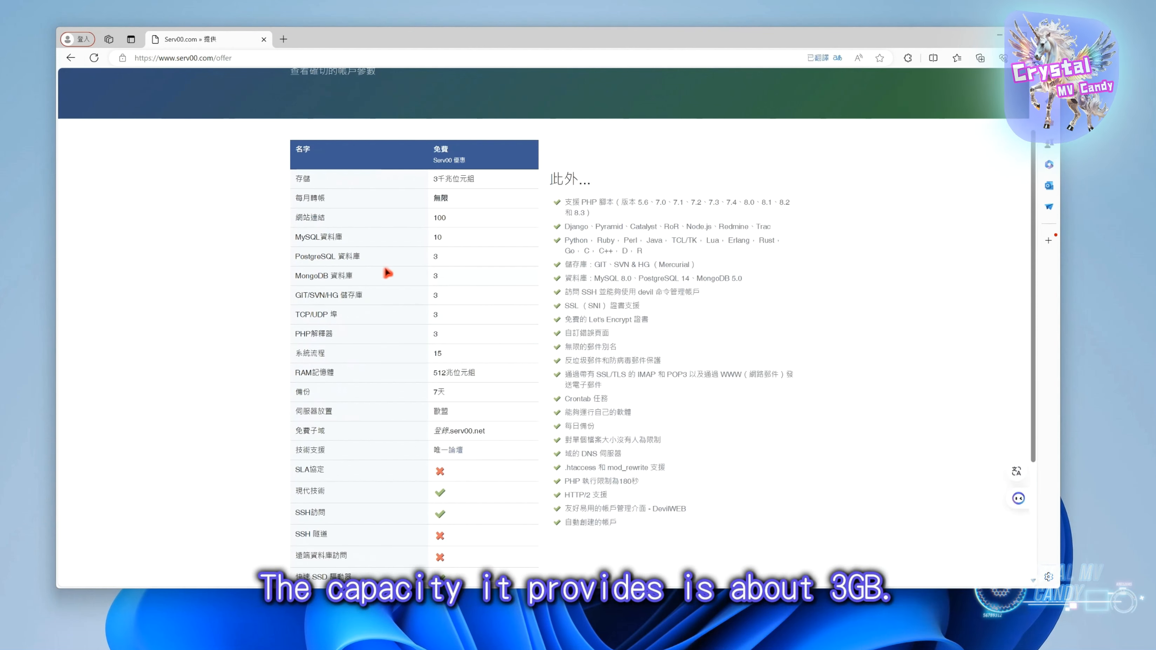
scroll(381, 271, up, 2)
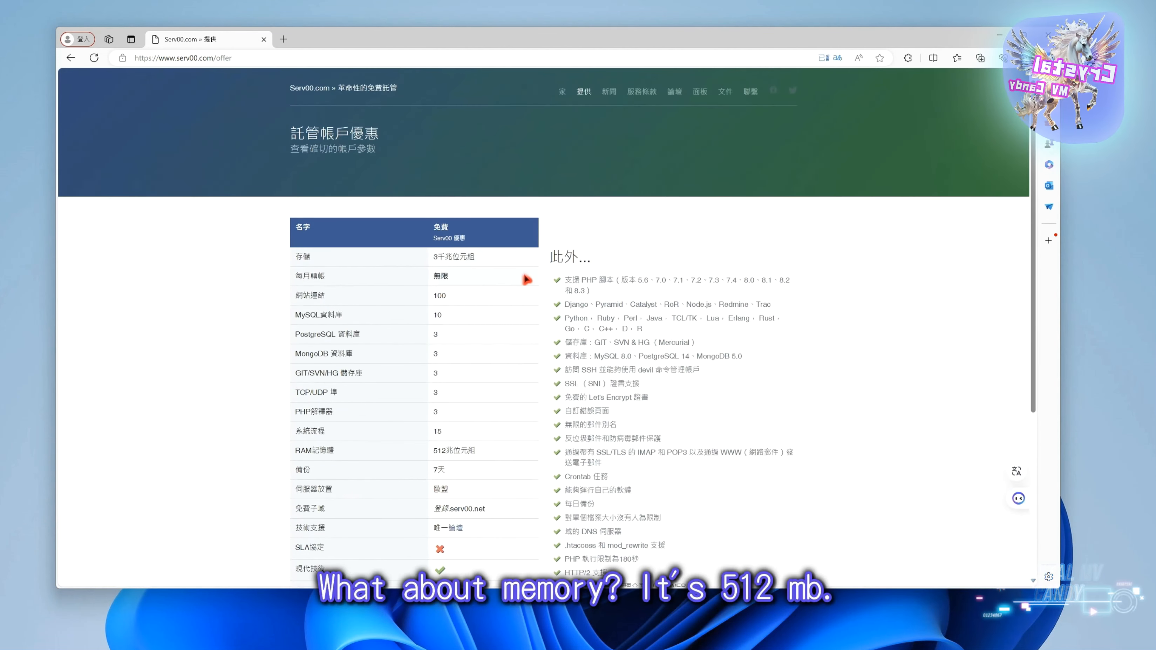
scroll(450, 275, down, 3)
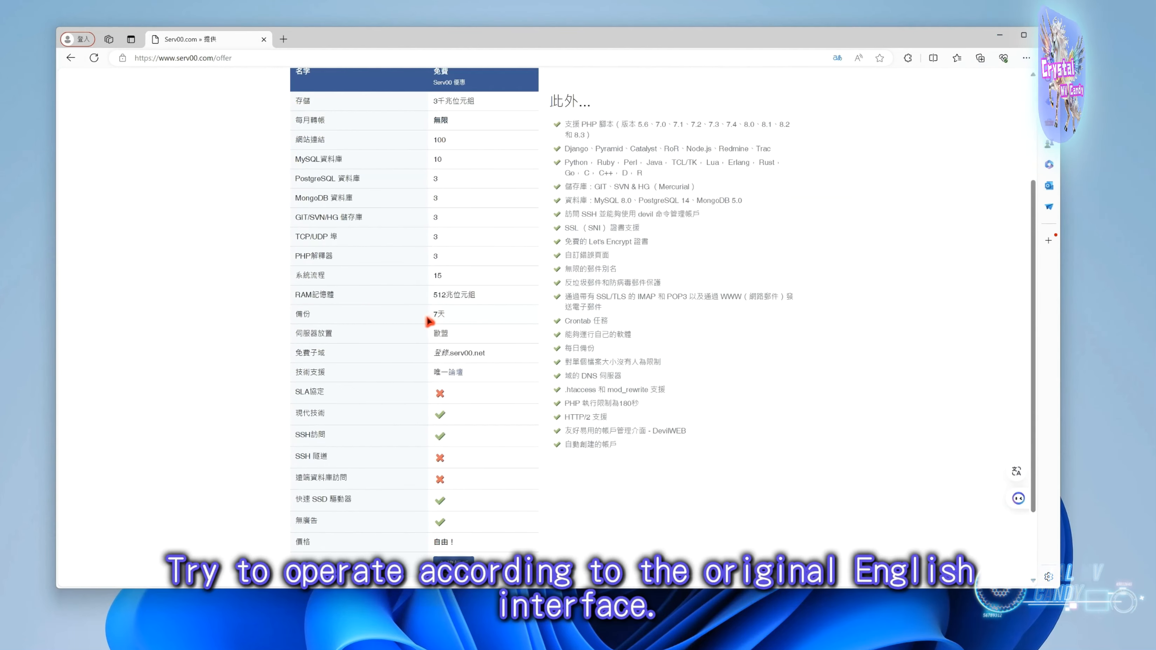
Try to switch the translated offer page back to its original English text.
scroll(422, 321, up, 3)
right_click(879, 327)
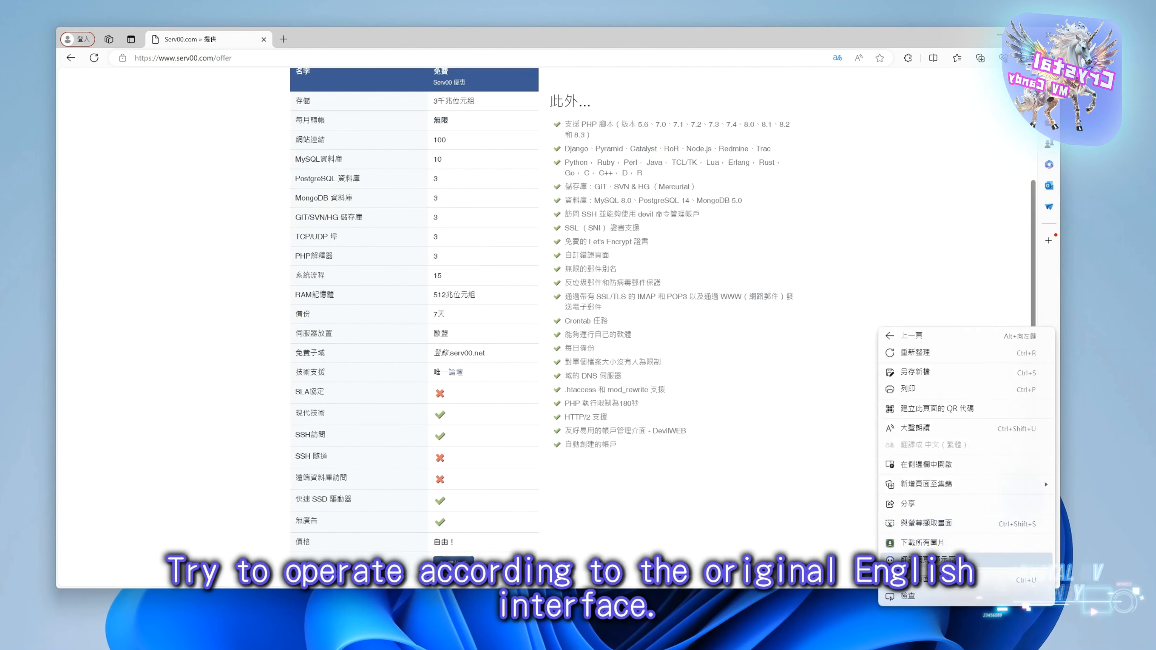
click(930, 560)
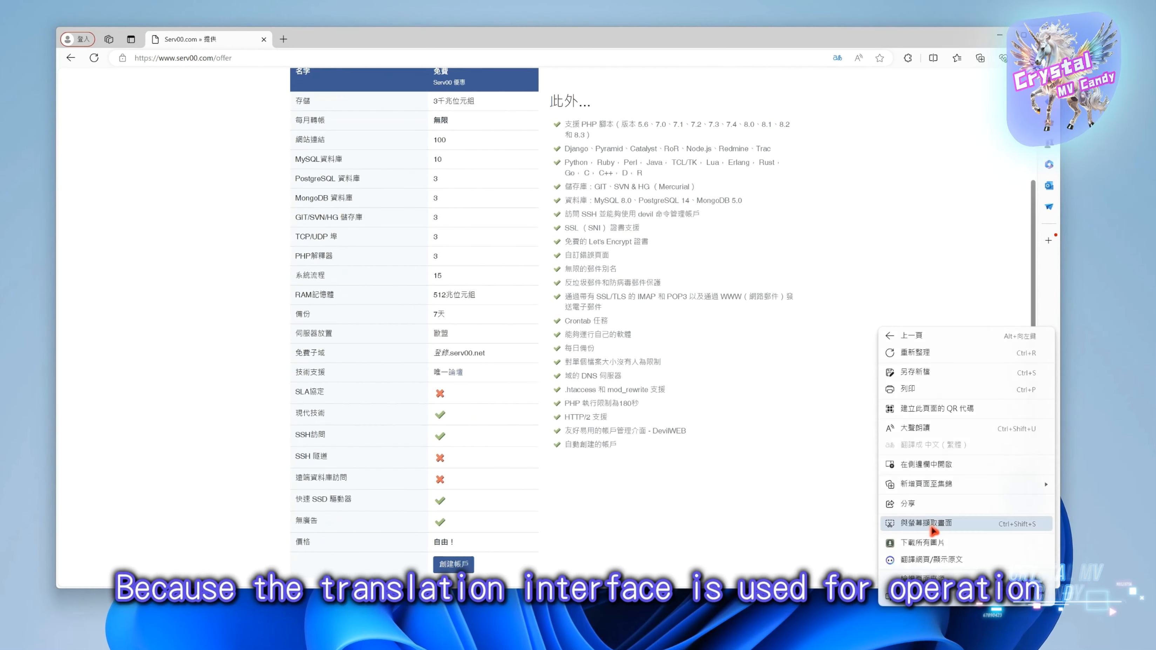
click(931, 561)
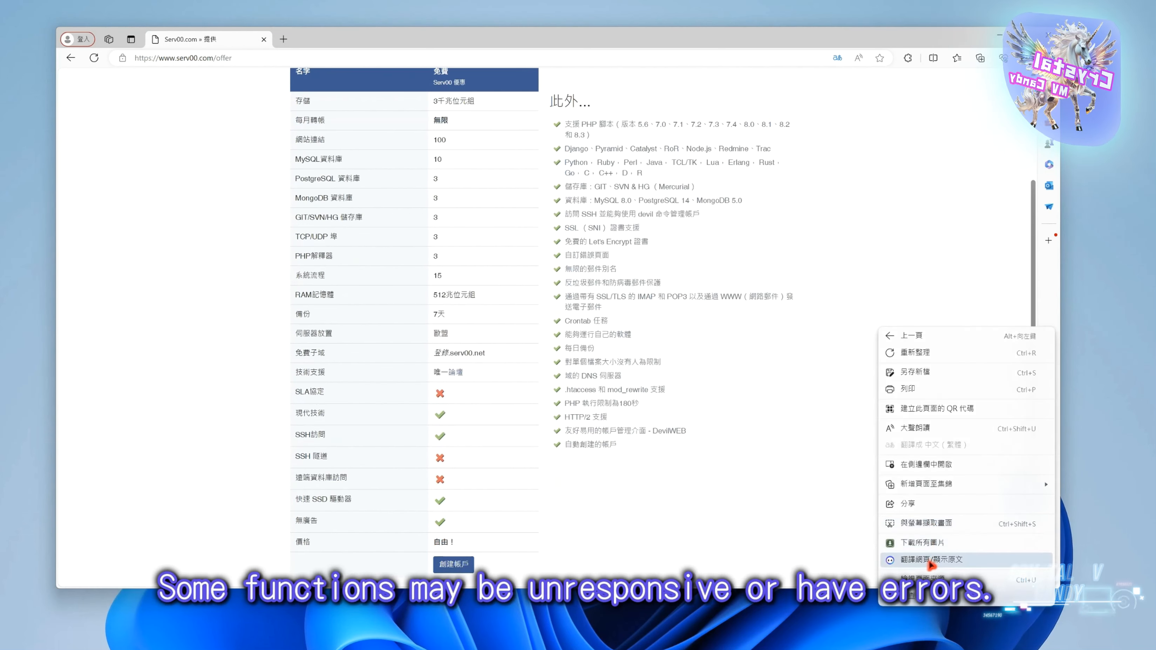
click(930, 560)
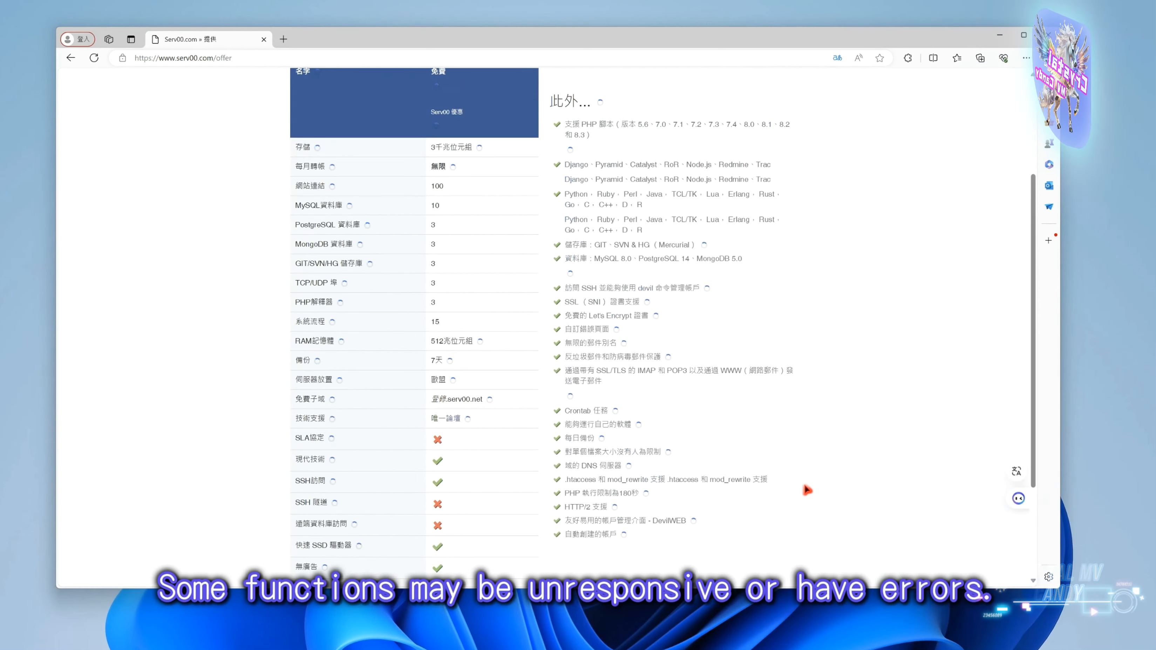
Open the account creation form from the end of the free hosting offer.
scroll(466, 409, down, 3)
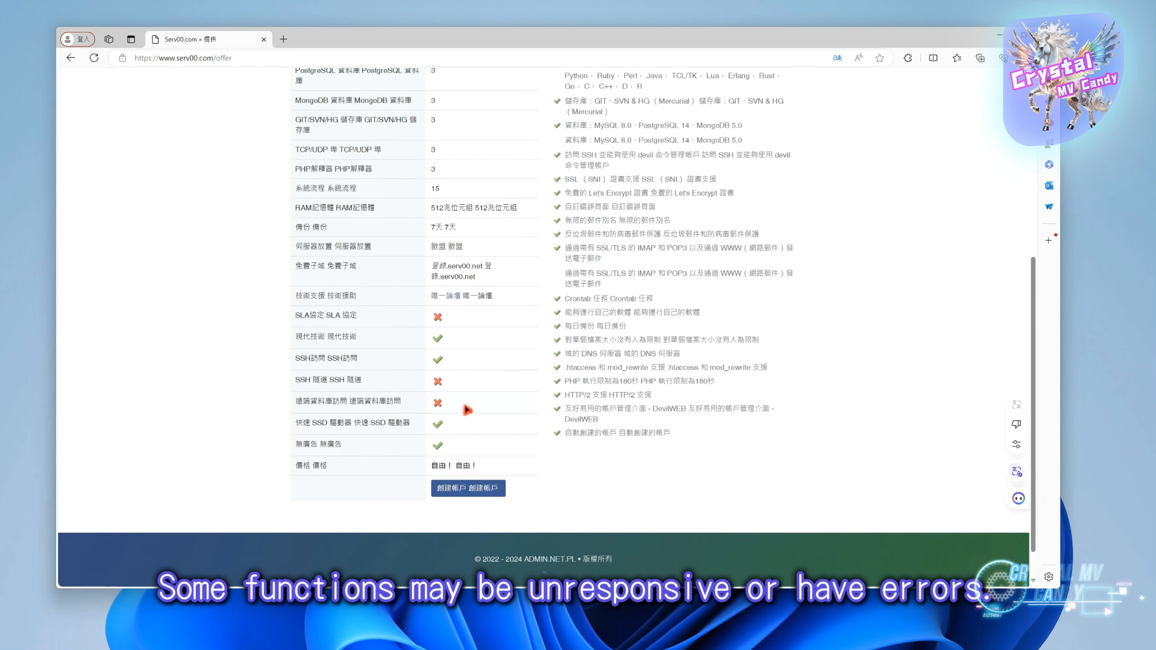
click(474, 488)
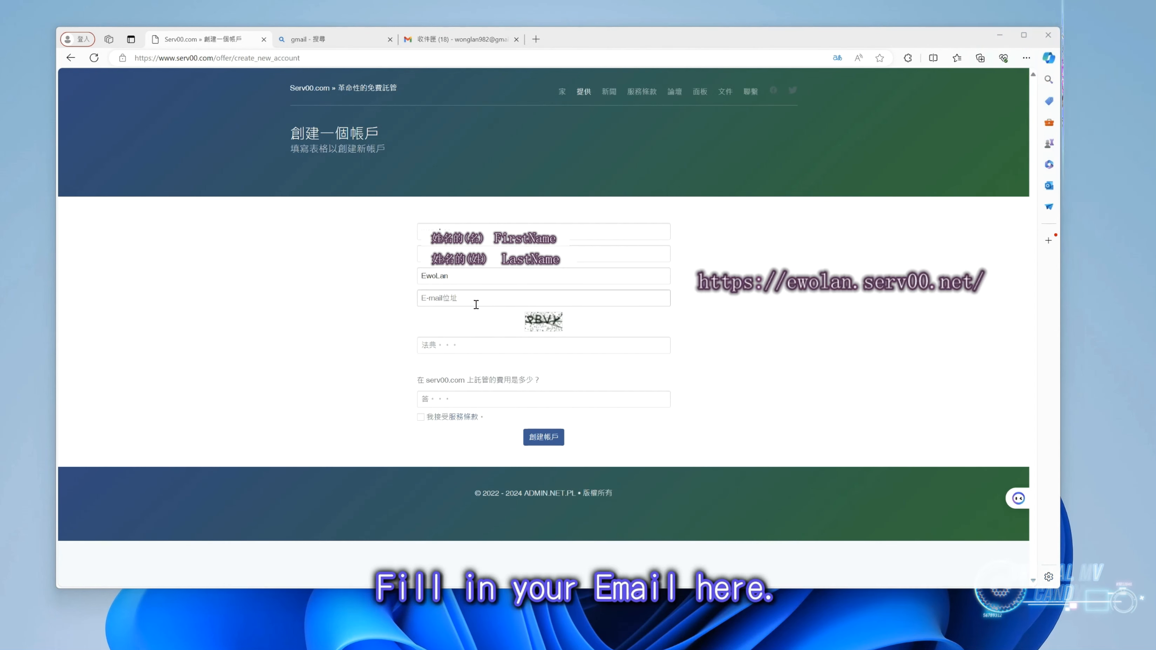
Complete the form with the image verification code, answer 0 for the hosting cost, accept the terms of service and create the account.
click(474, 346)
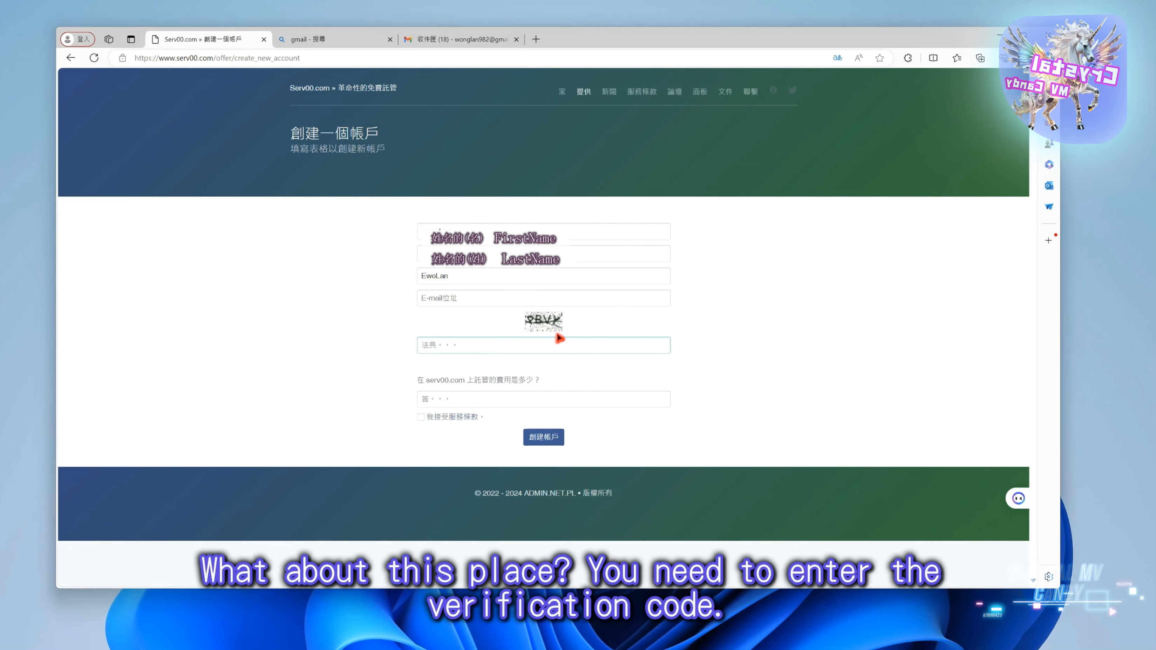
text(PBVY)
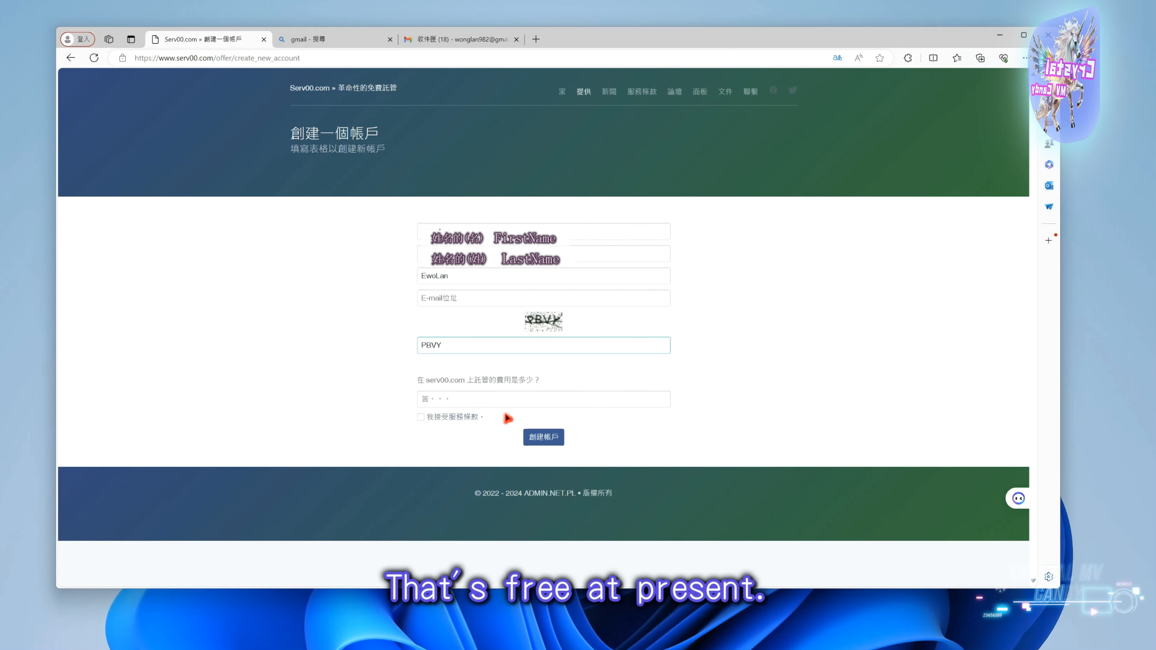
click(474, 404)
text(0)
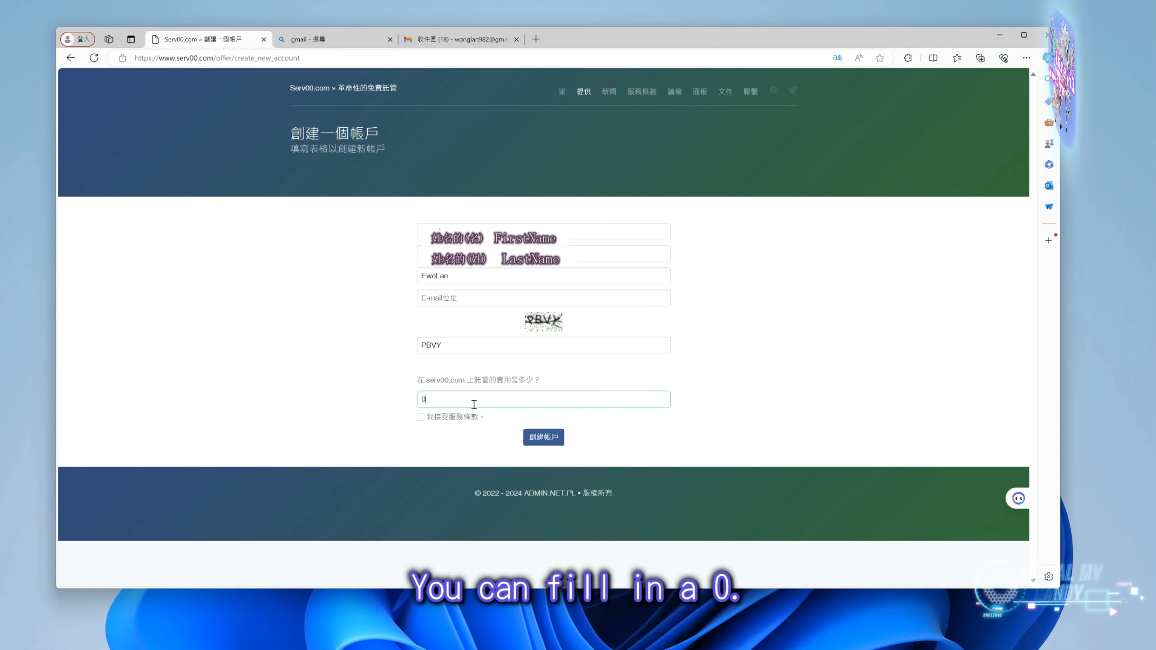
click(421, 417)
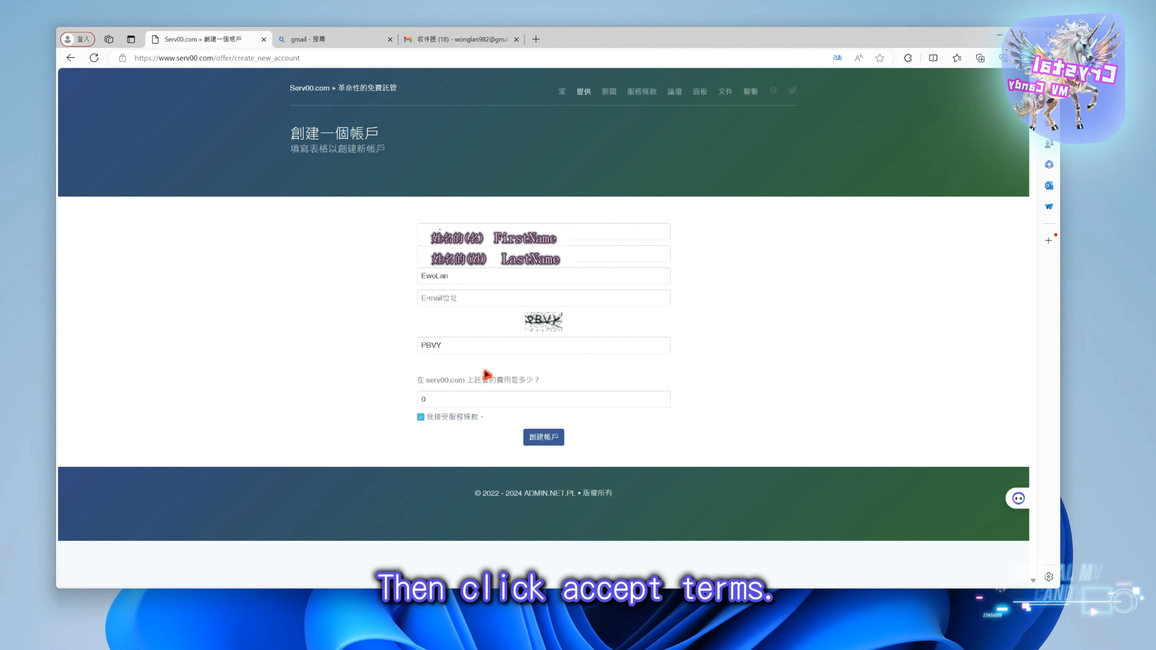
click(552, 438)
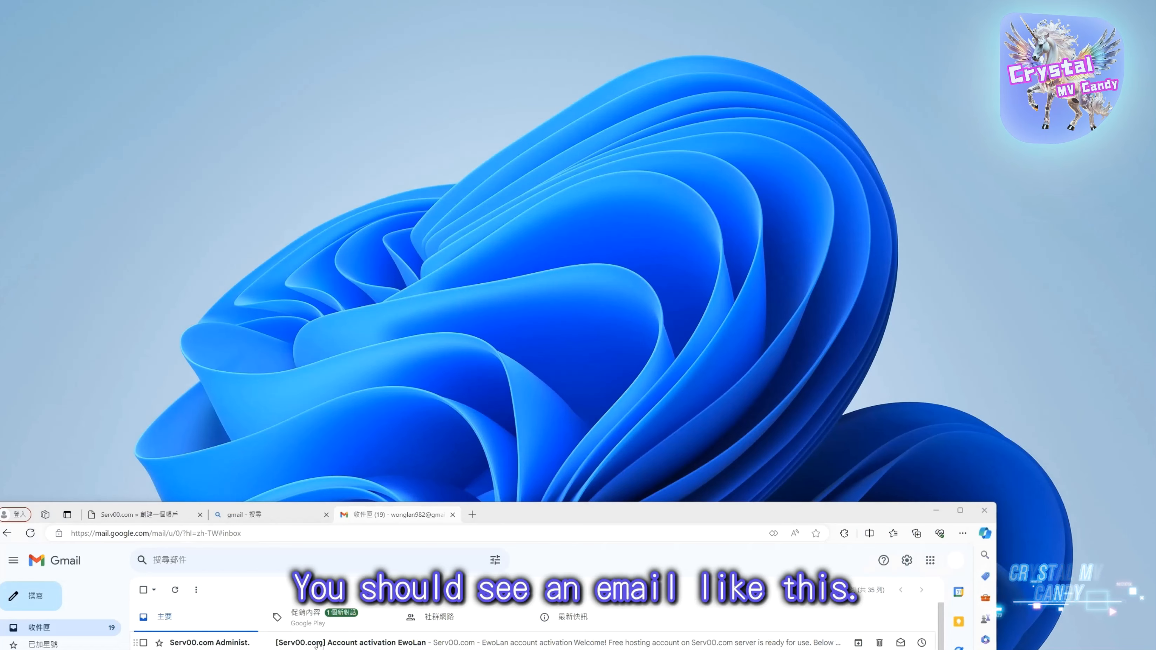
Open the Serv00.com account activation message in the Gmail inbox.
click(345, 644)
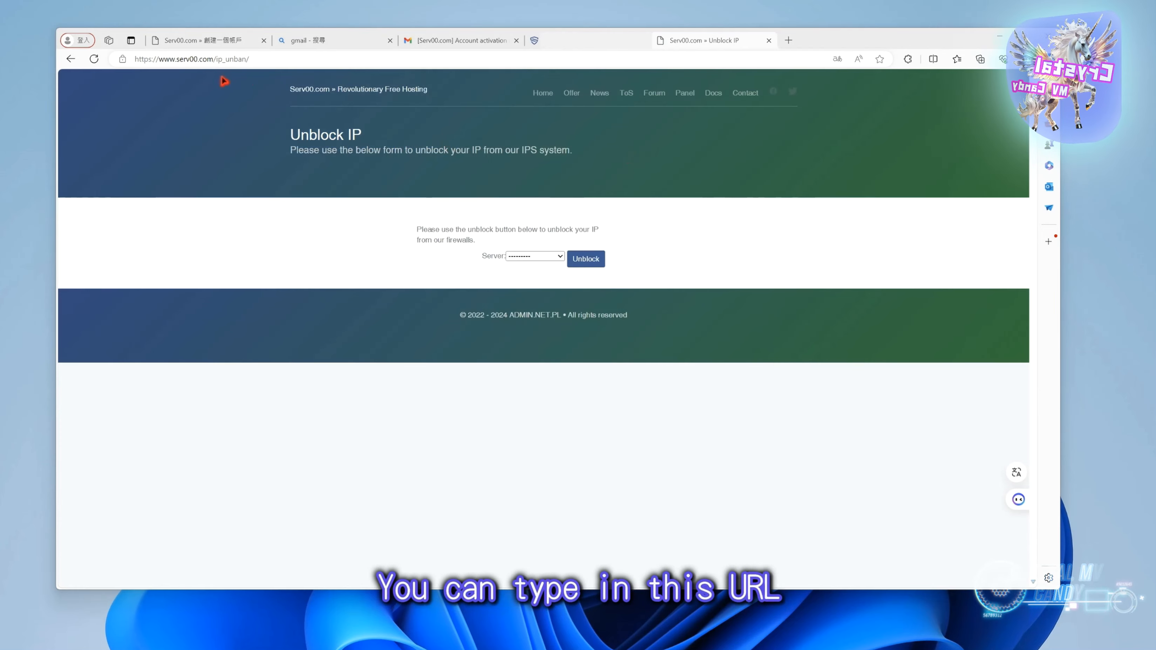
Translate the Unblock IP page into Traditional Chinese.
right_click(781, 244)
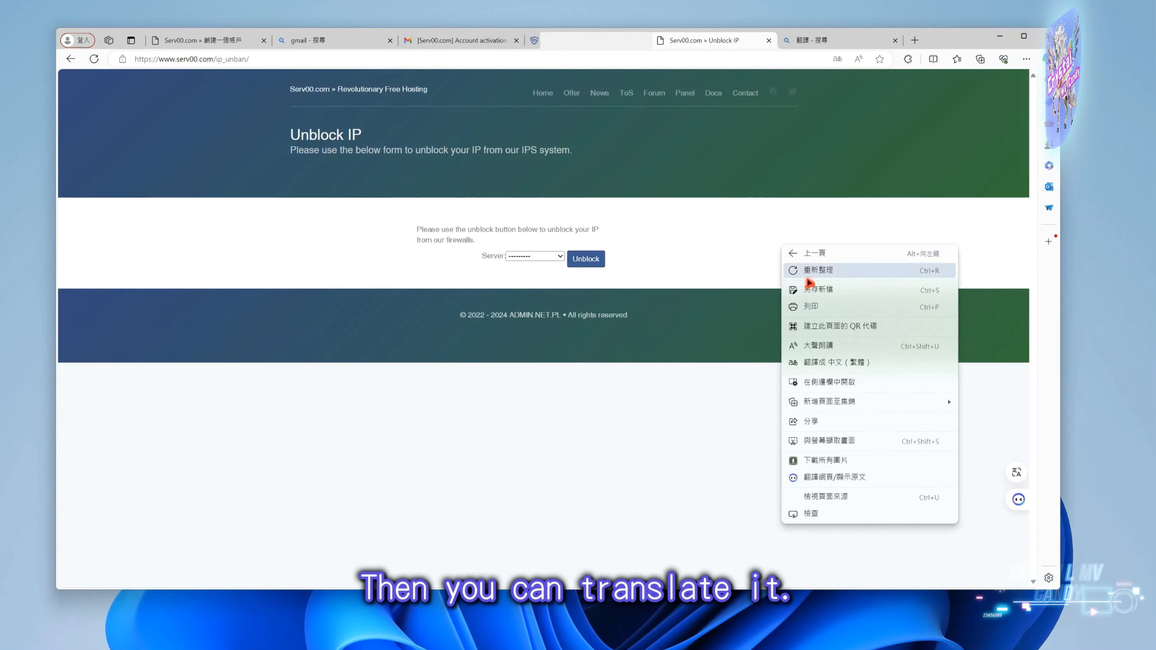
click(853, 476)
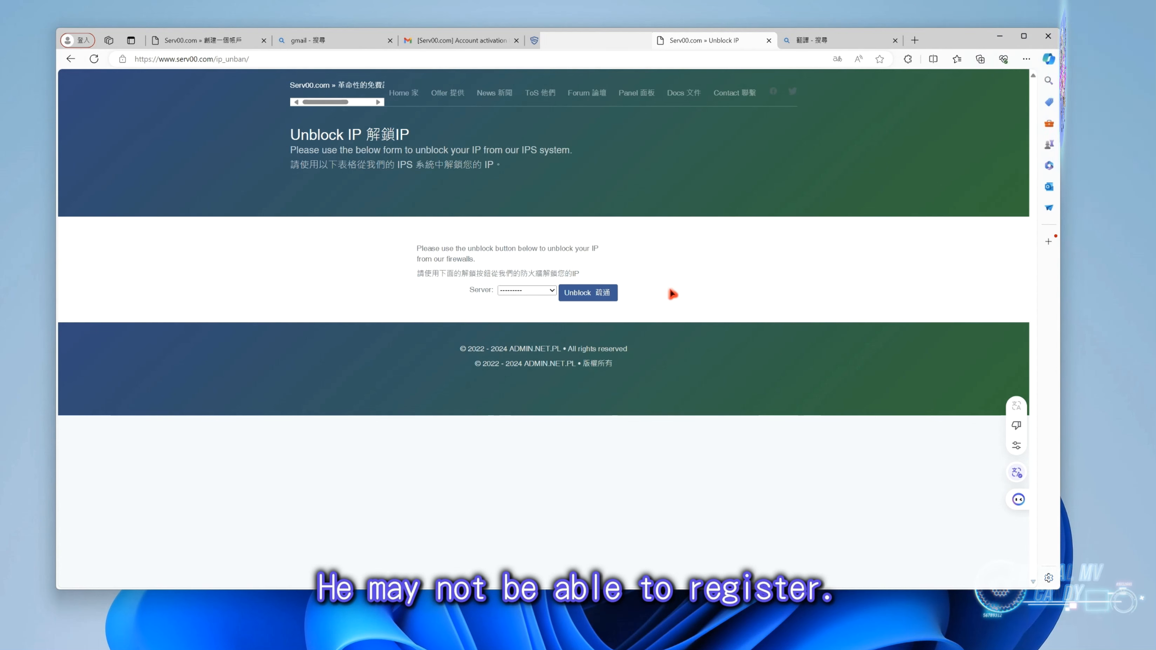
Look up the assigned SSH/SFTP server address in the account activation e-mail for the server choice.
click(544, 291)
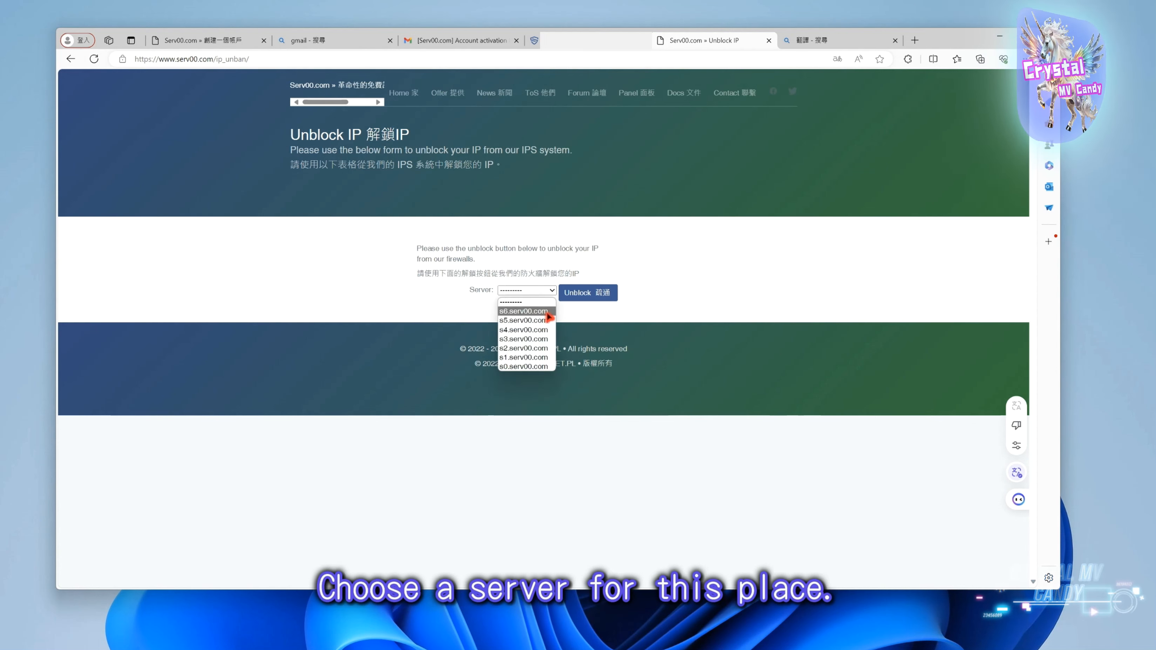
click(458, 42)
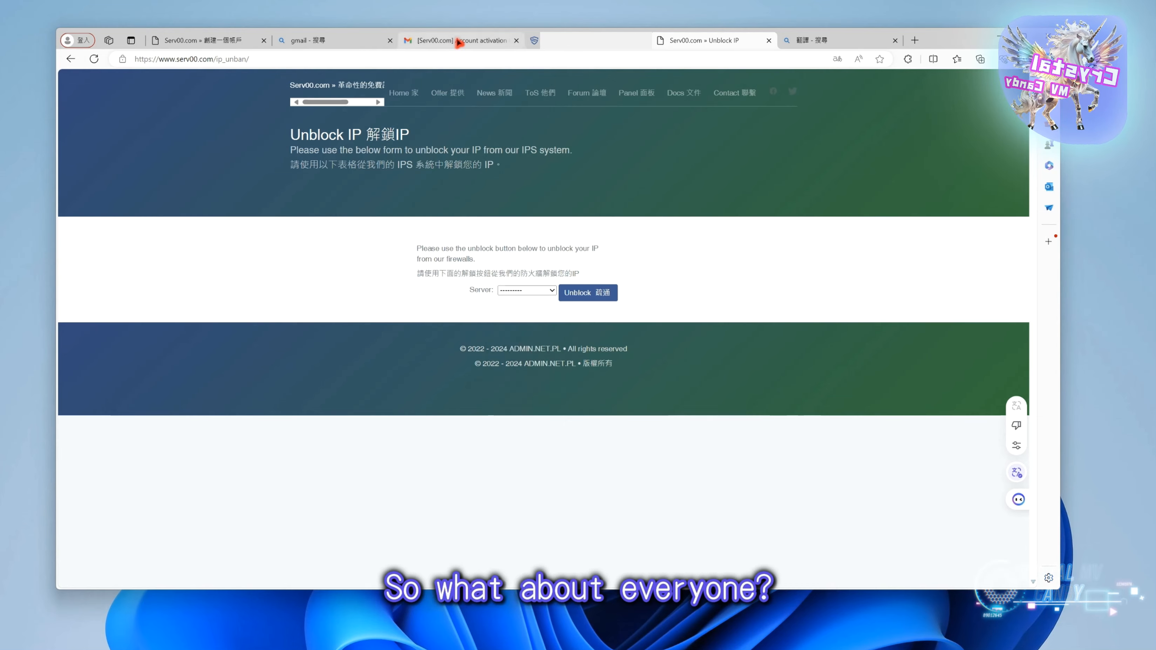
click(459, 42)
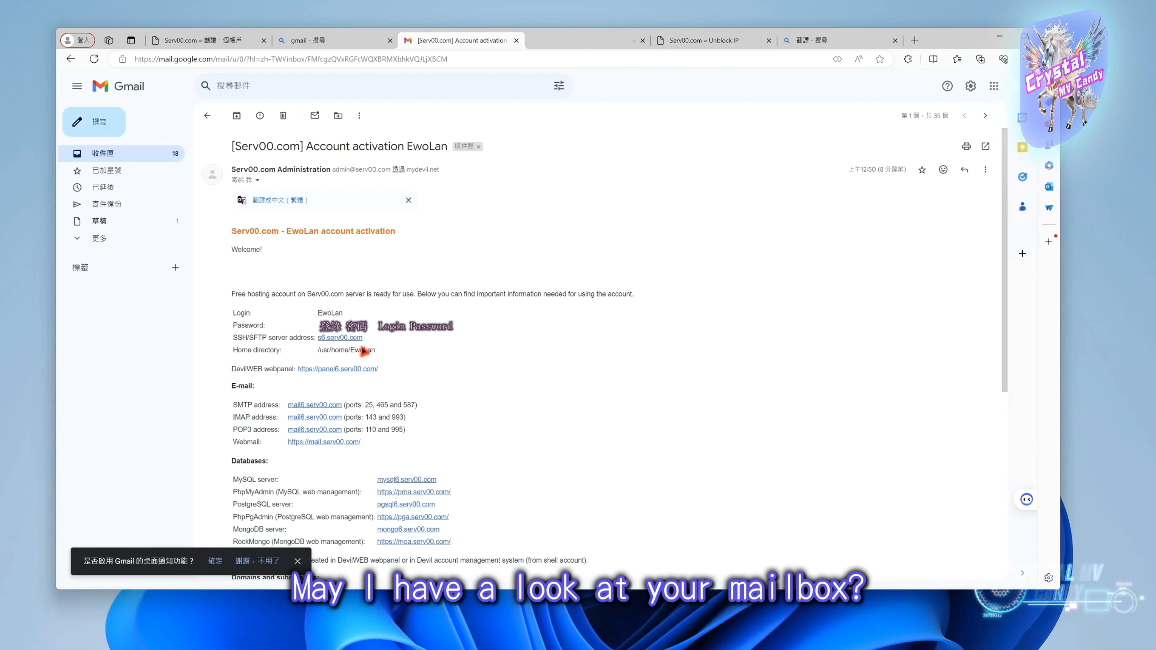
drag(364, 338, 319, 338)
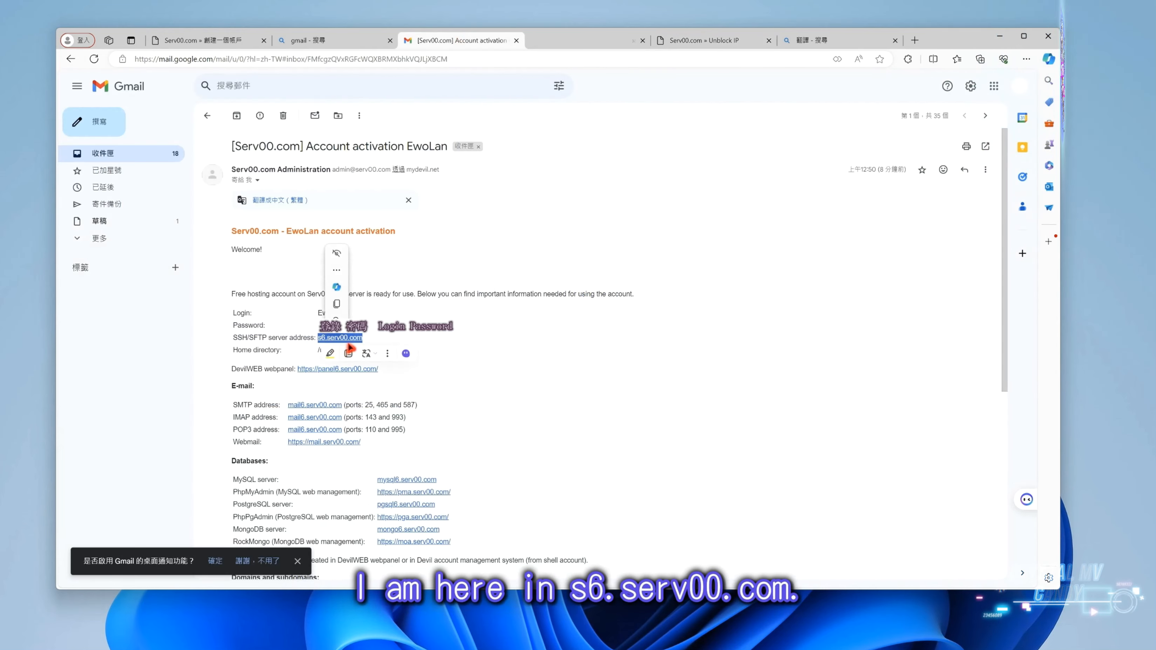
click(456, 348)
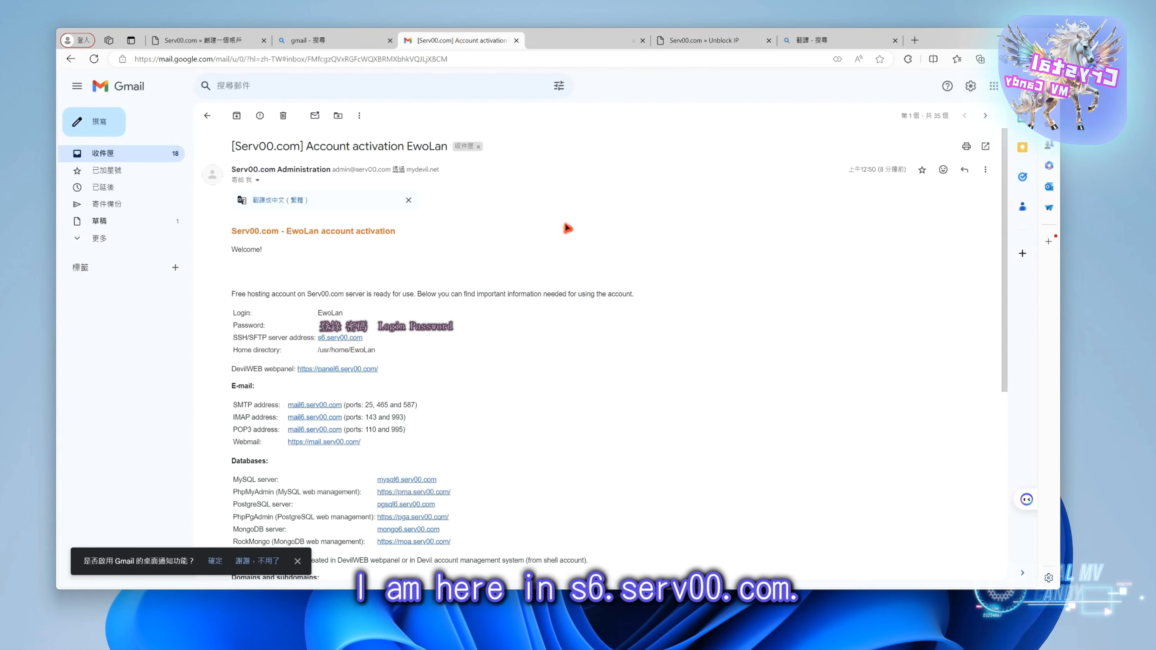
Choose s6.serv00.com as the server on the Unblock IP page and restore the page's original English text.
click(687, 46)
click(533, 290)
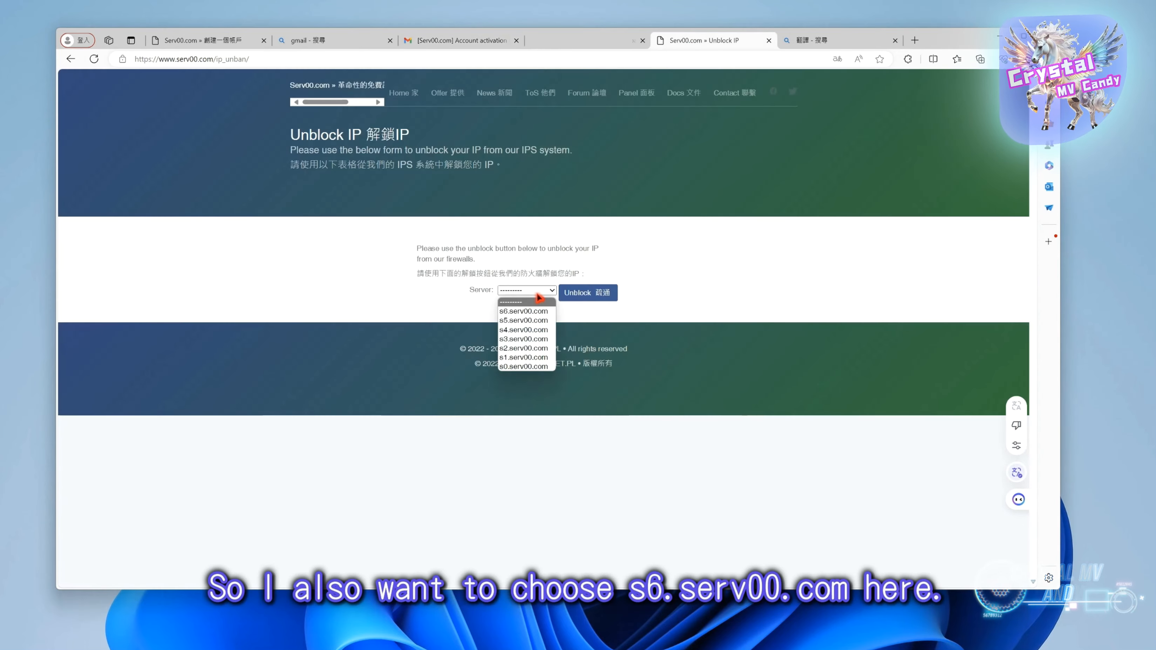
click(531, 313)
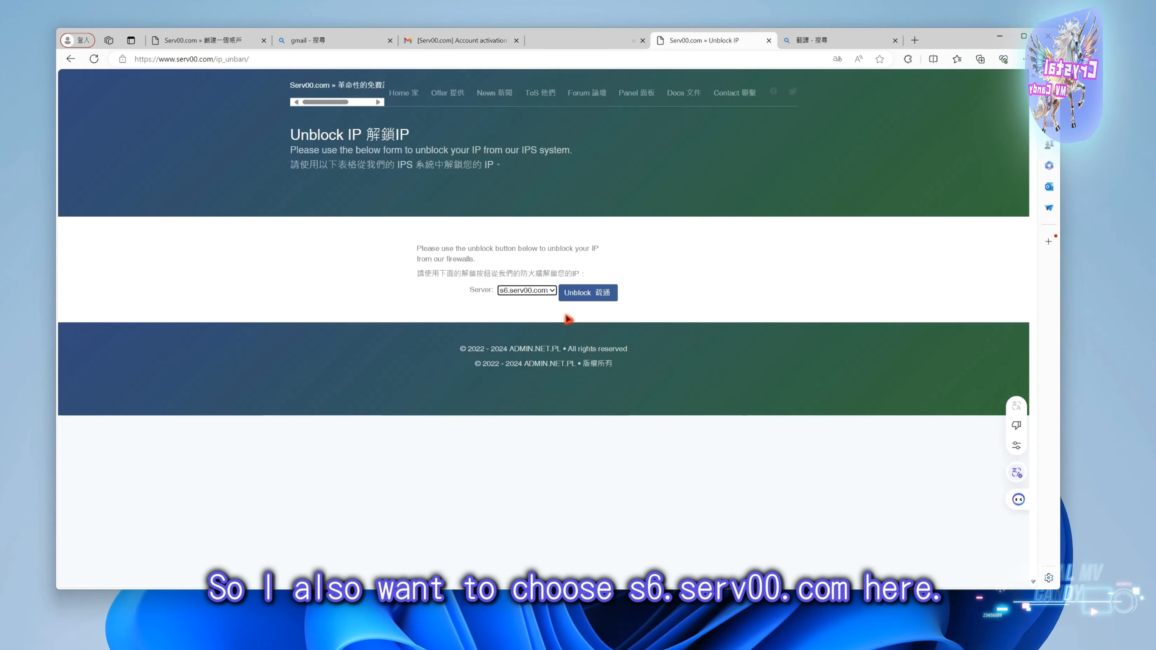
right_click(761, 488)
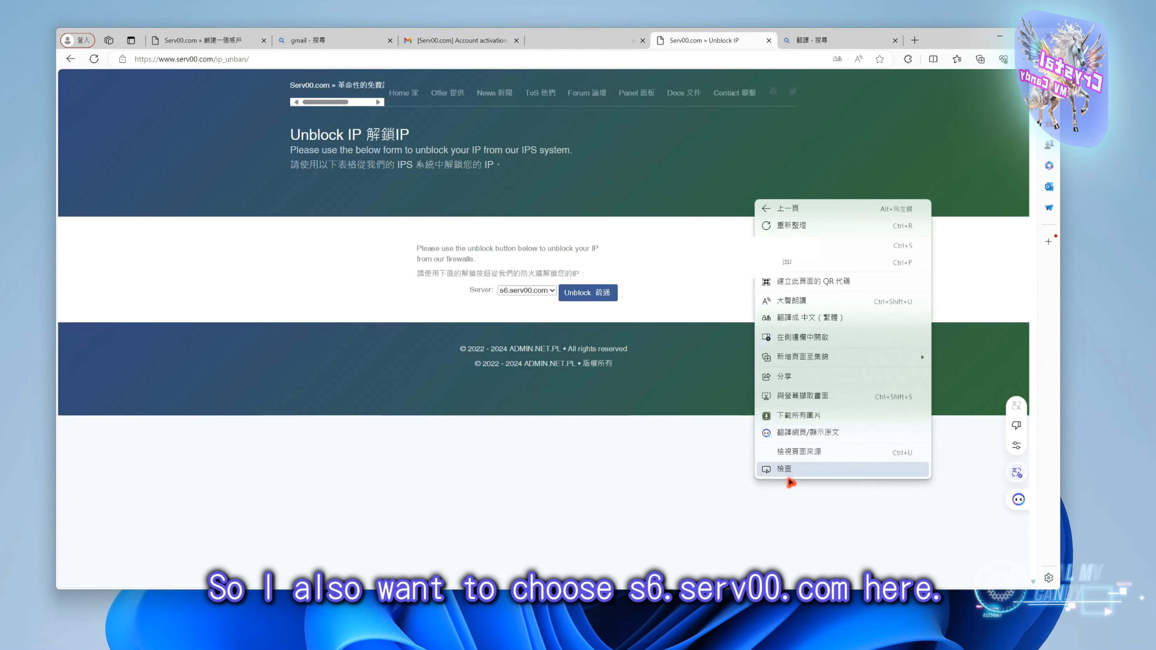
click(832, 435)
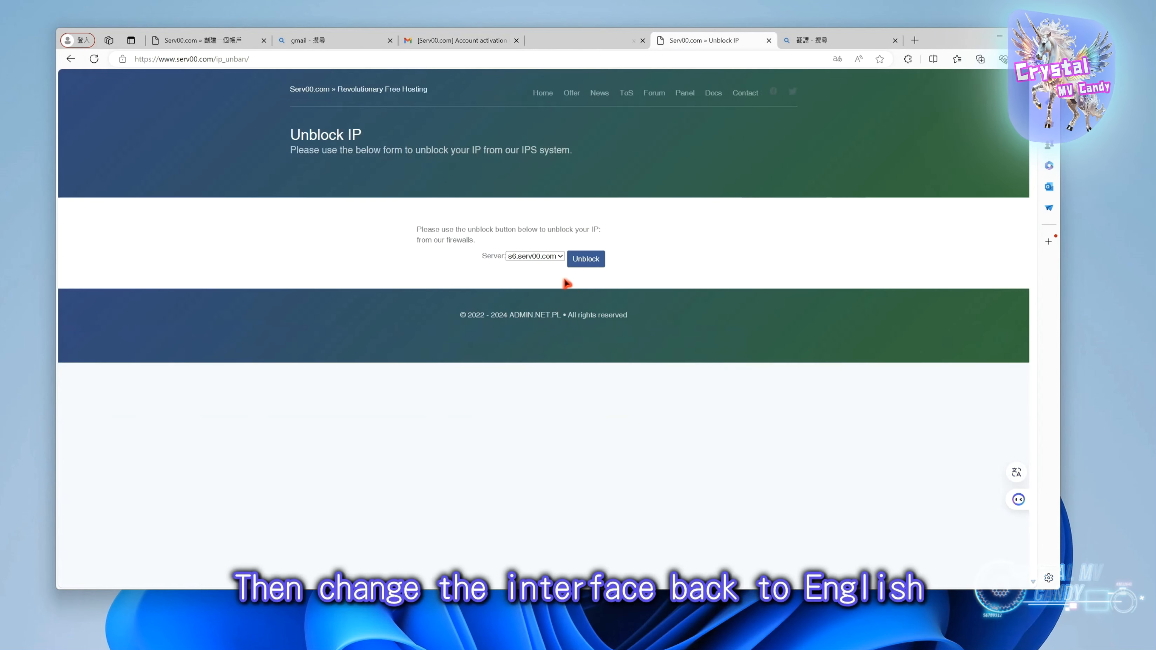
Unblock the IP address on the s6.serv00.com server and copy the confirmation message.
click(593, 259)
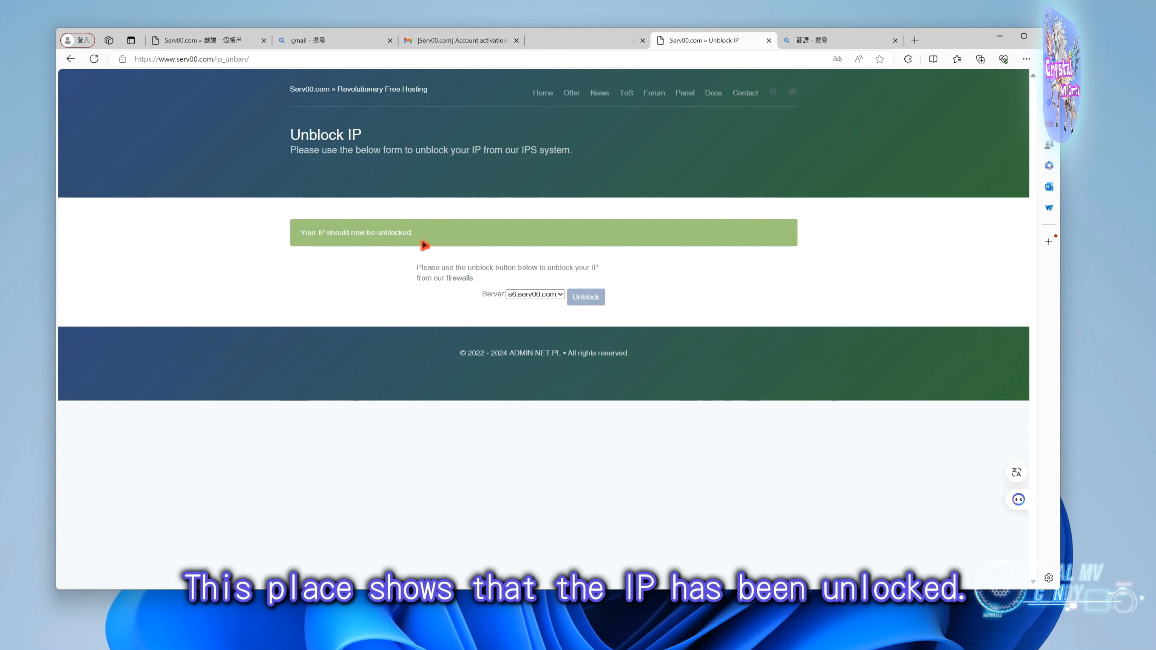
drag(423, 244, 300, 236)
right_click(402, 242)
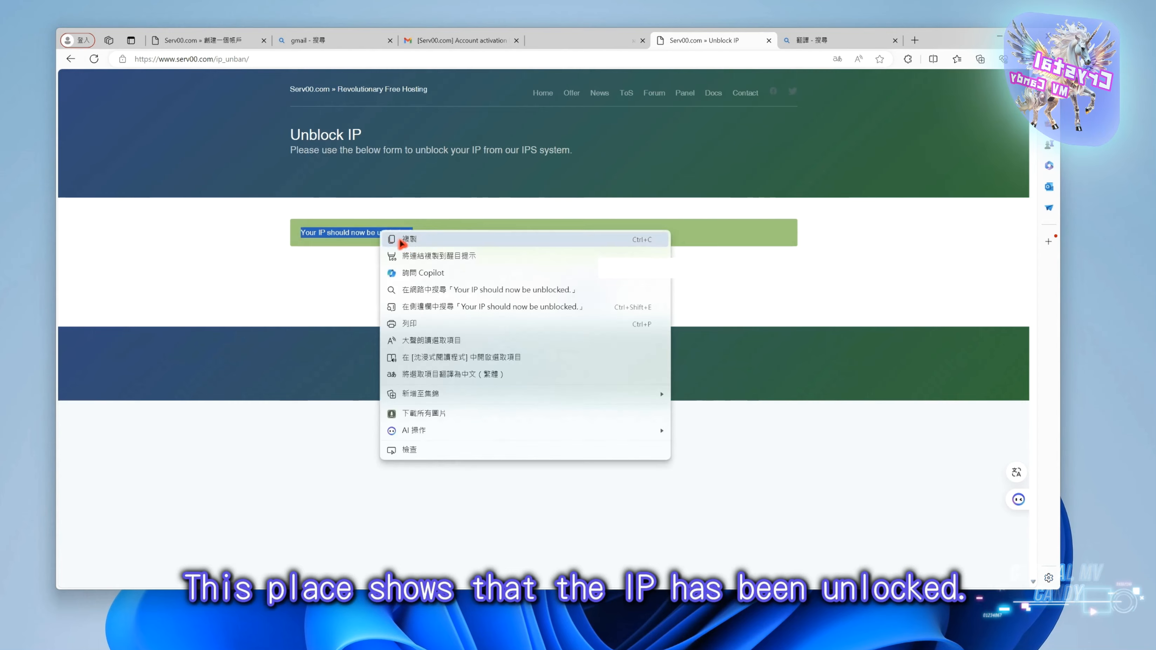
click(408, 239)
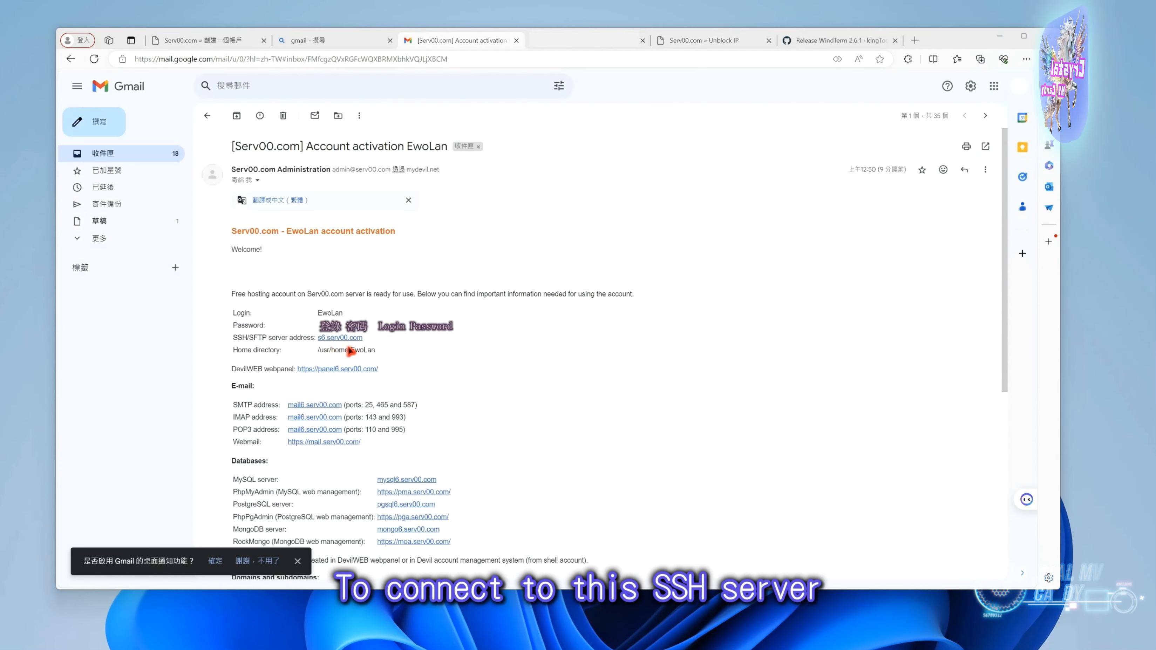
Download WindTerm_2.6.1_Windows_Portable_x86_64.zip from the assets of the WindTerm 2.6.1 release on GitHub.
click(826, 46)
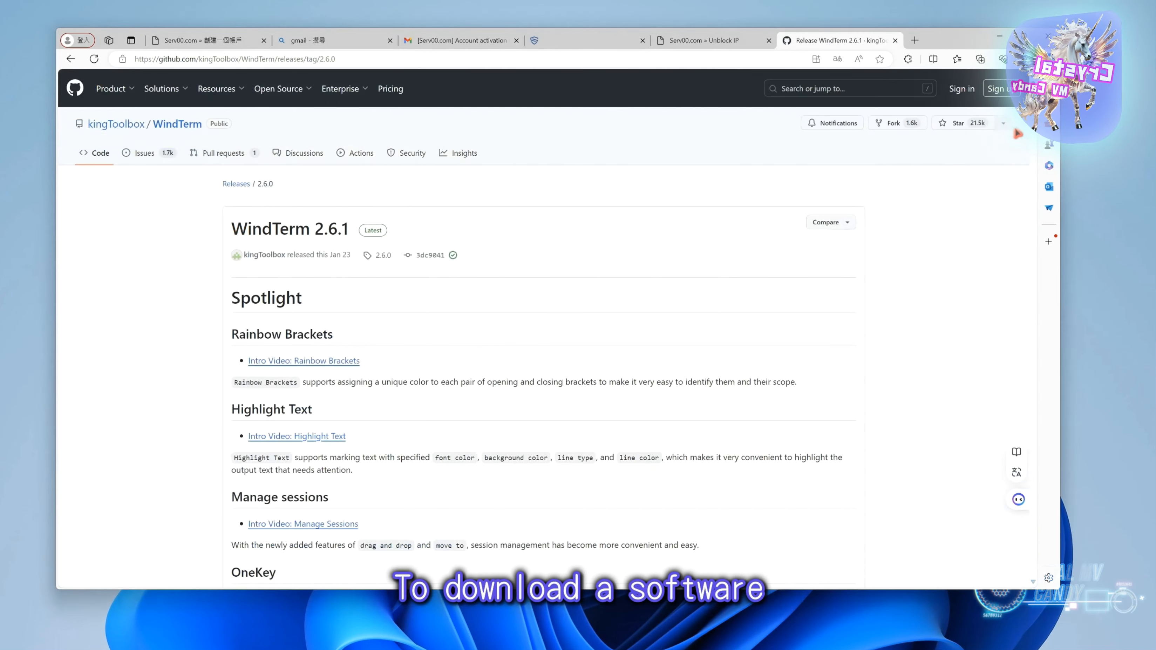
scroll(544, 328, down, 20)
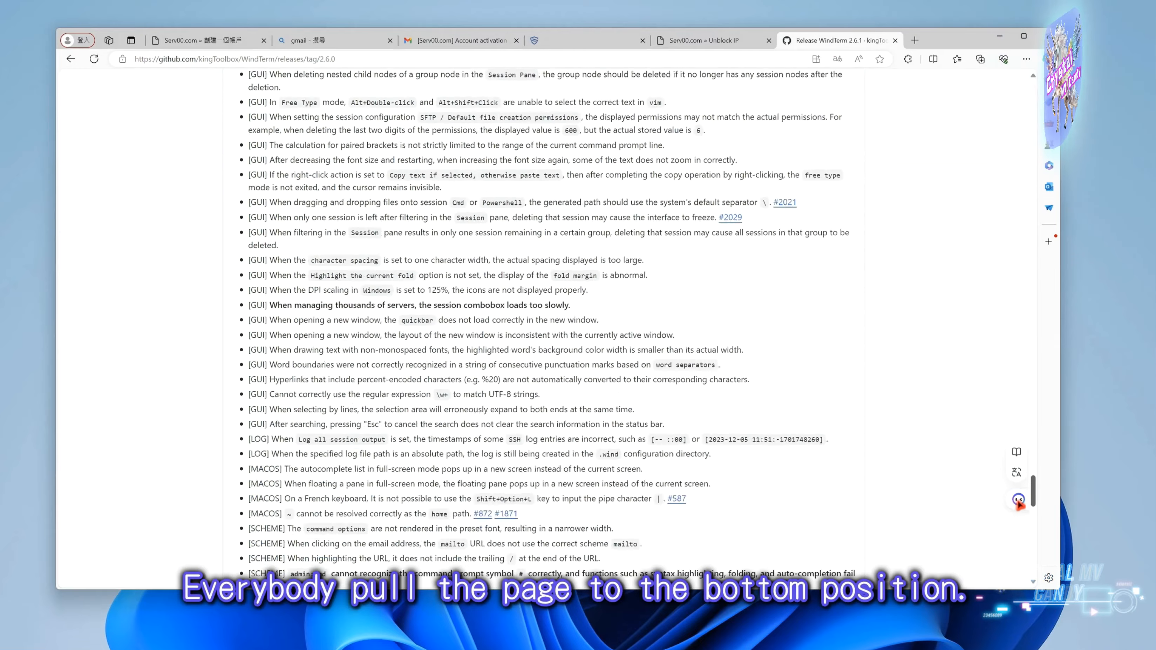
scroll(342, 388, down, 3)
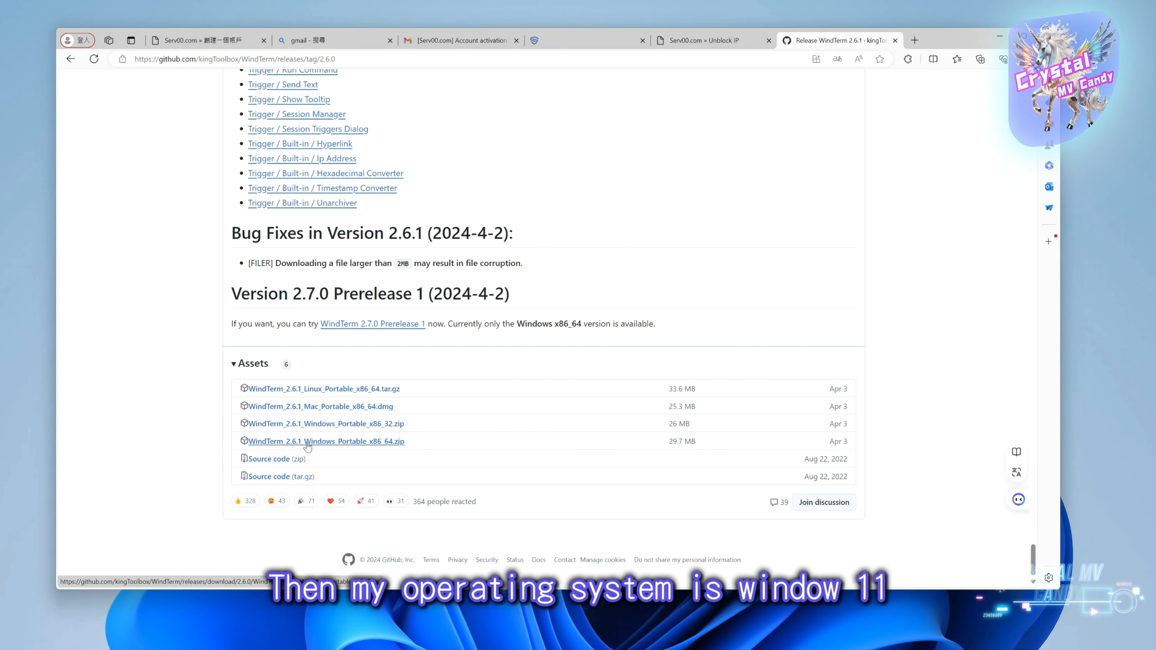
click(369, 442)
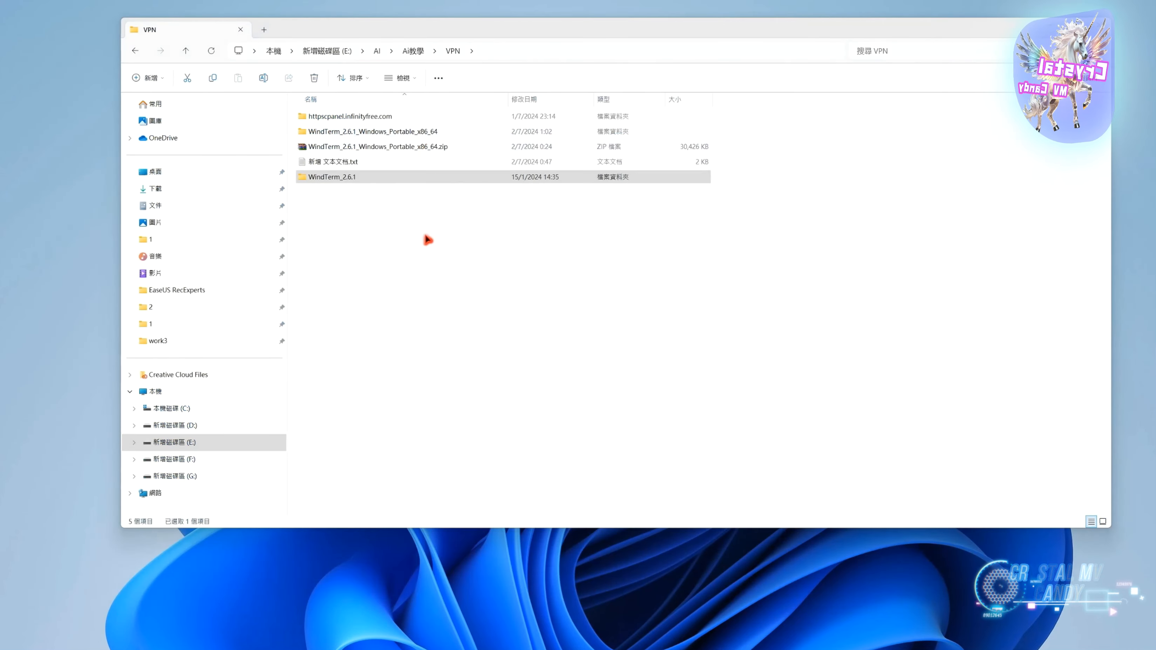
Launch WindTerm.exe from the extracted WindTerm_2.6.1 folder, using the Home Directory as the profile directory.
double_click(354, 182)
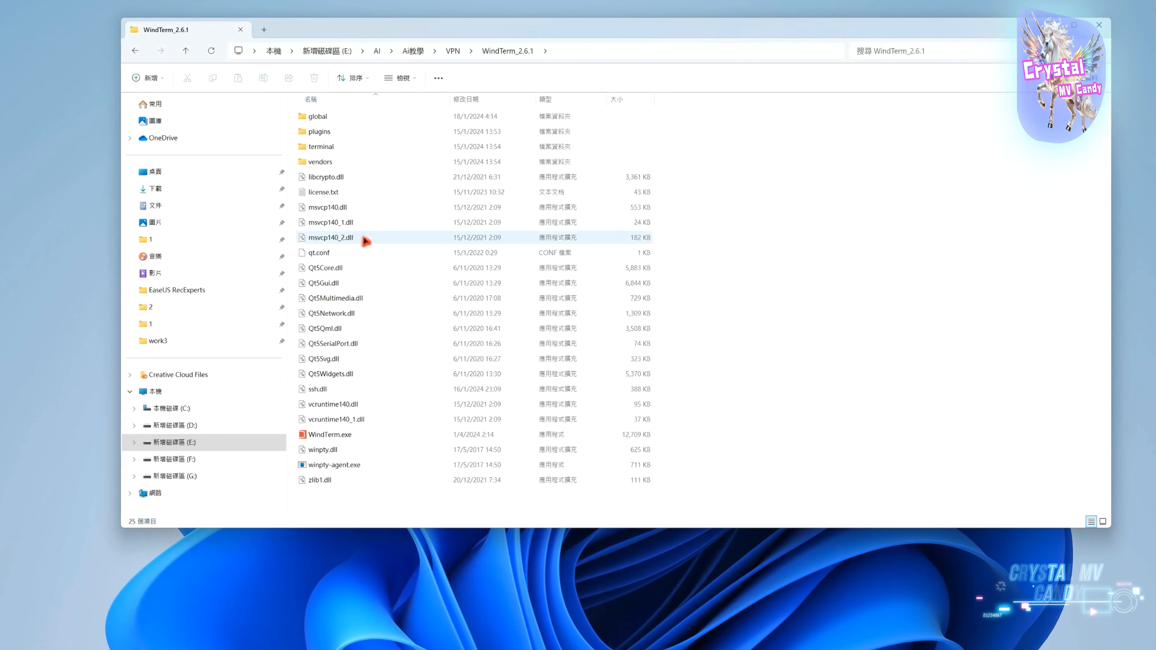
click(339, 438)
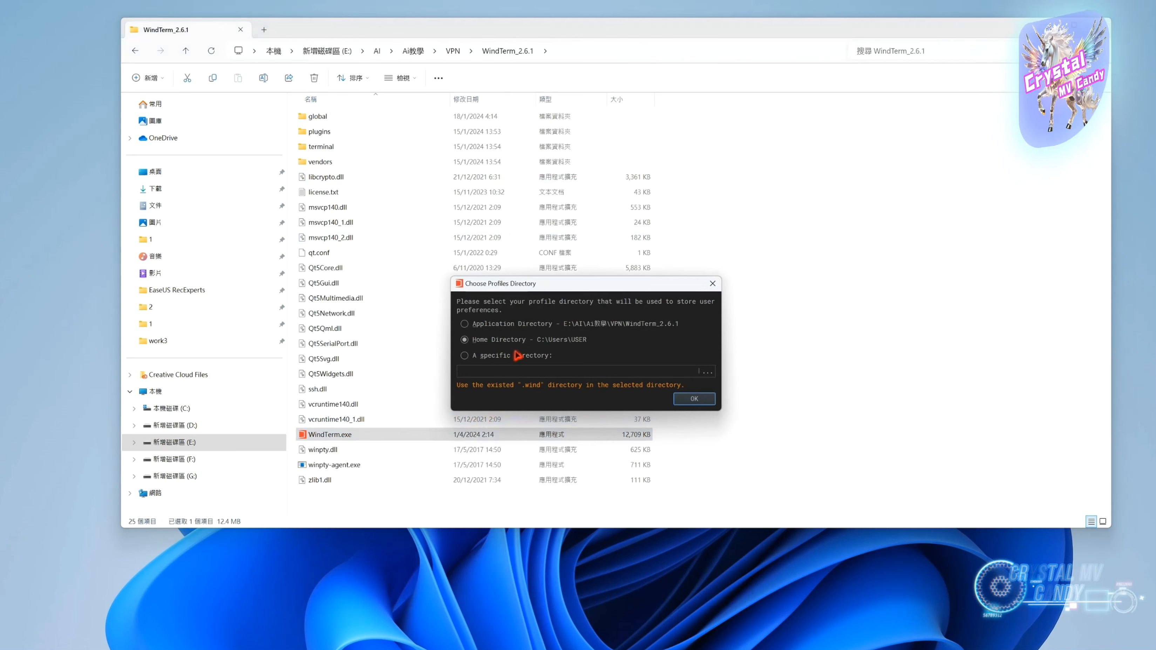
click(695, 403)
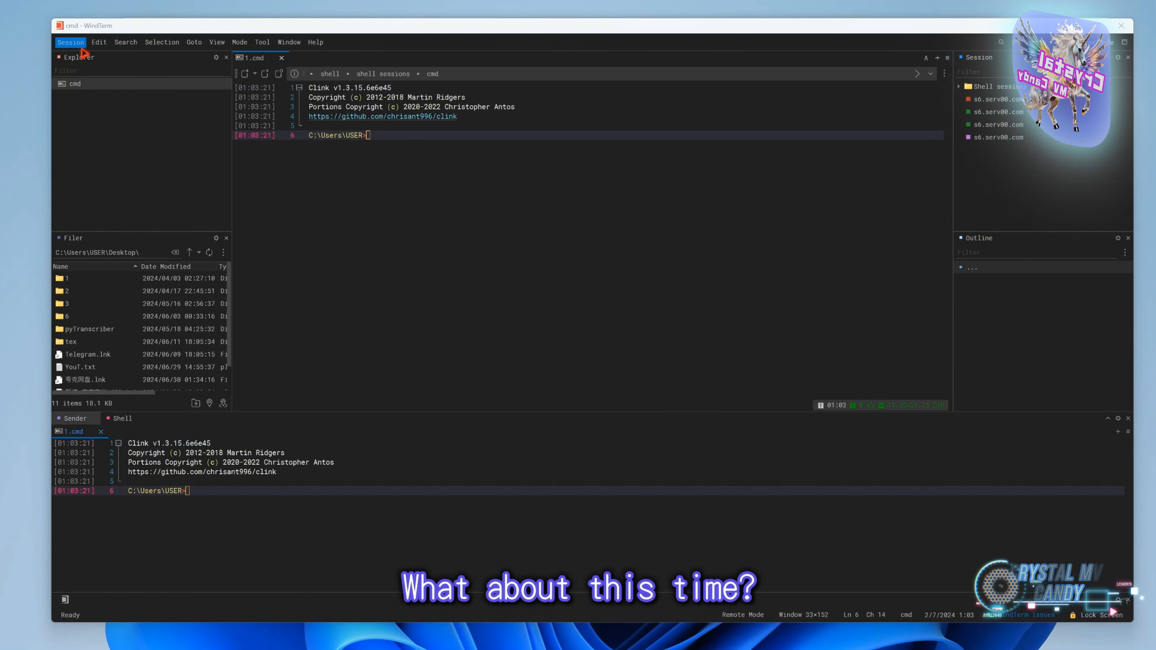
Create an SSH session in WindTerm with the host s6.serv00.com from the activation e-mail and port 22, and connect.
click(80, 46)
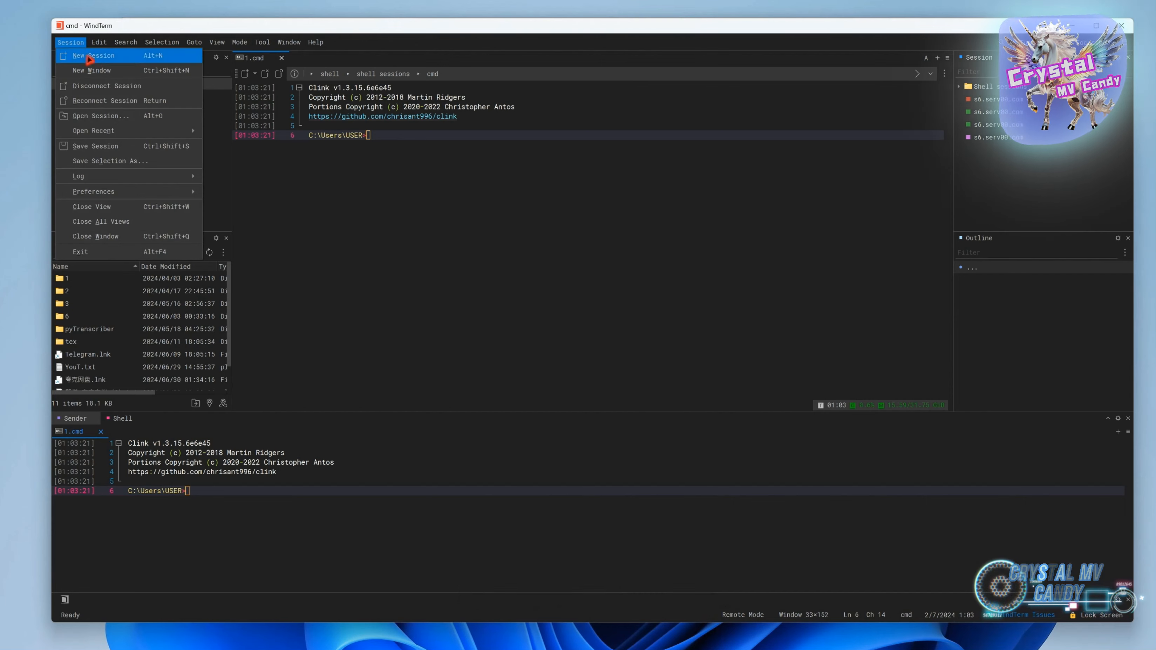
click(94, 56)
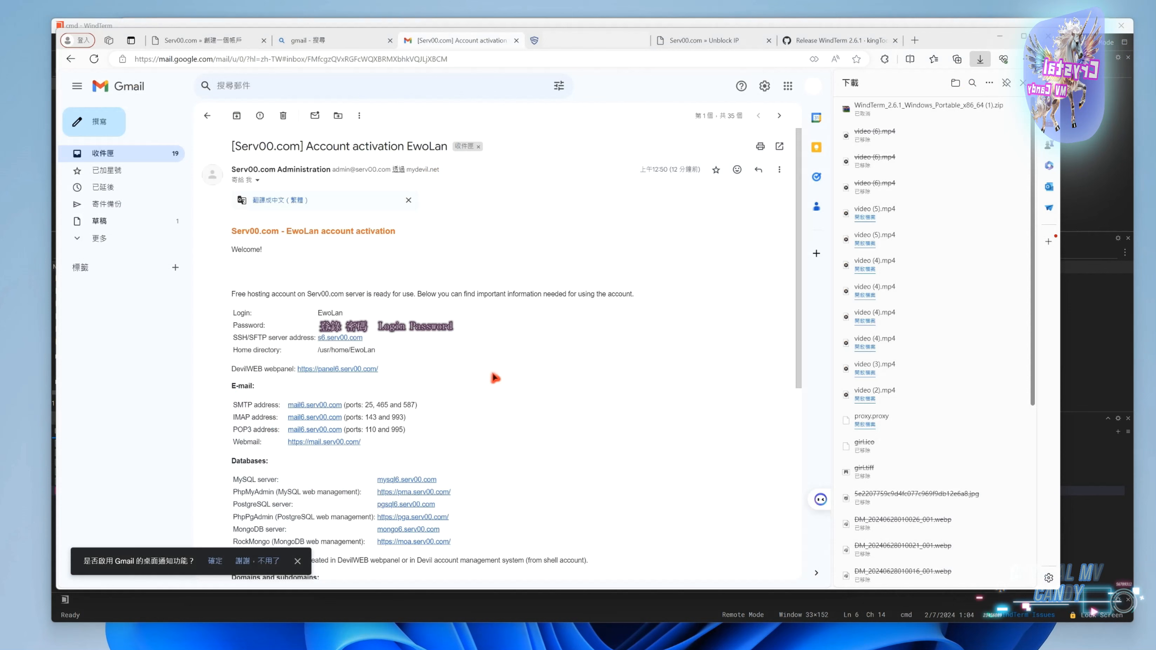
drag(374, 342, 325, 343)
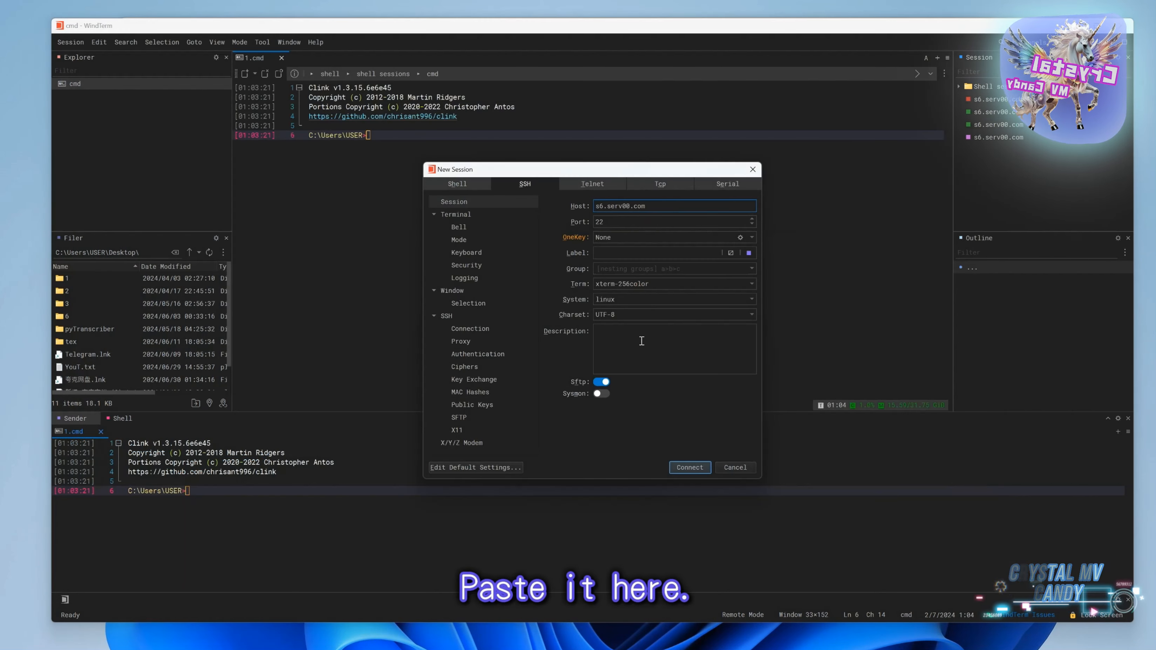
click(691, 468)
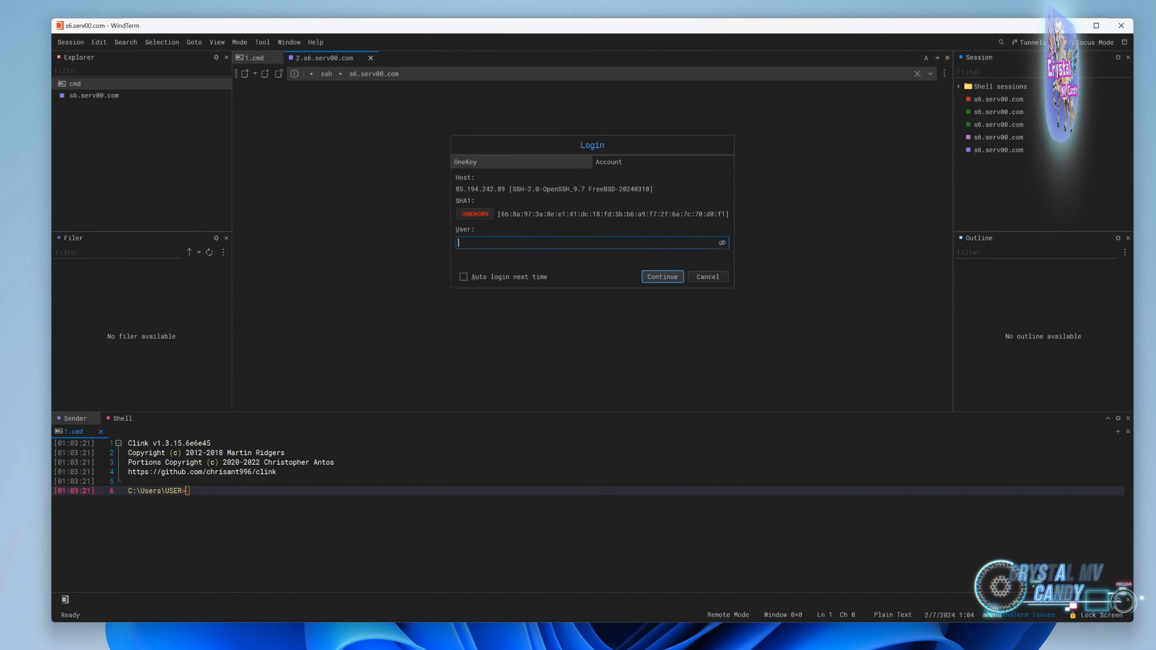
Copy the login name from the activation e-mail and submit it as the user for the SSH login.
drag(318, 313, 342, 313)
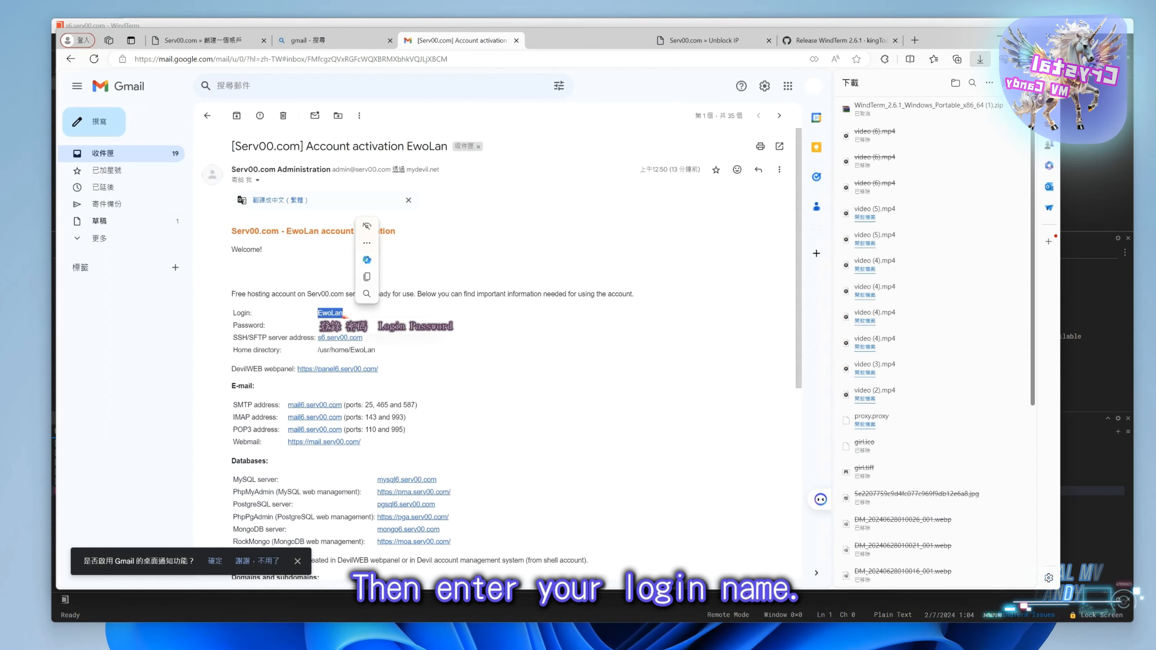
right_click(341, 314)
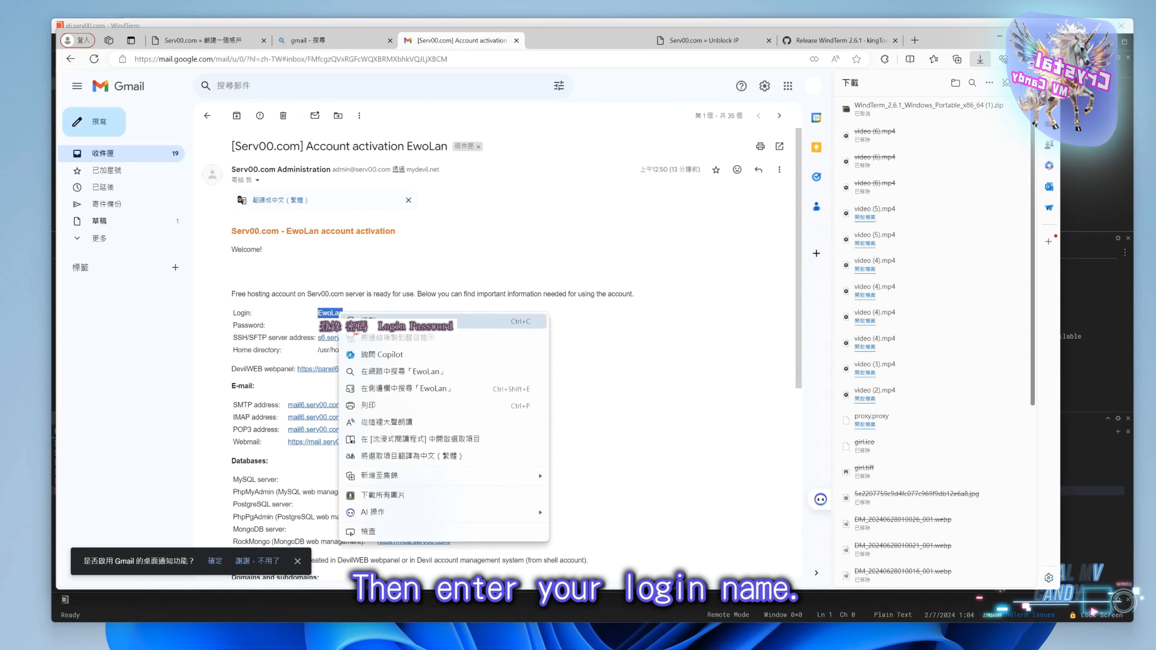
click(436, 320)
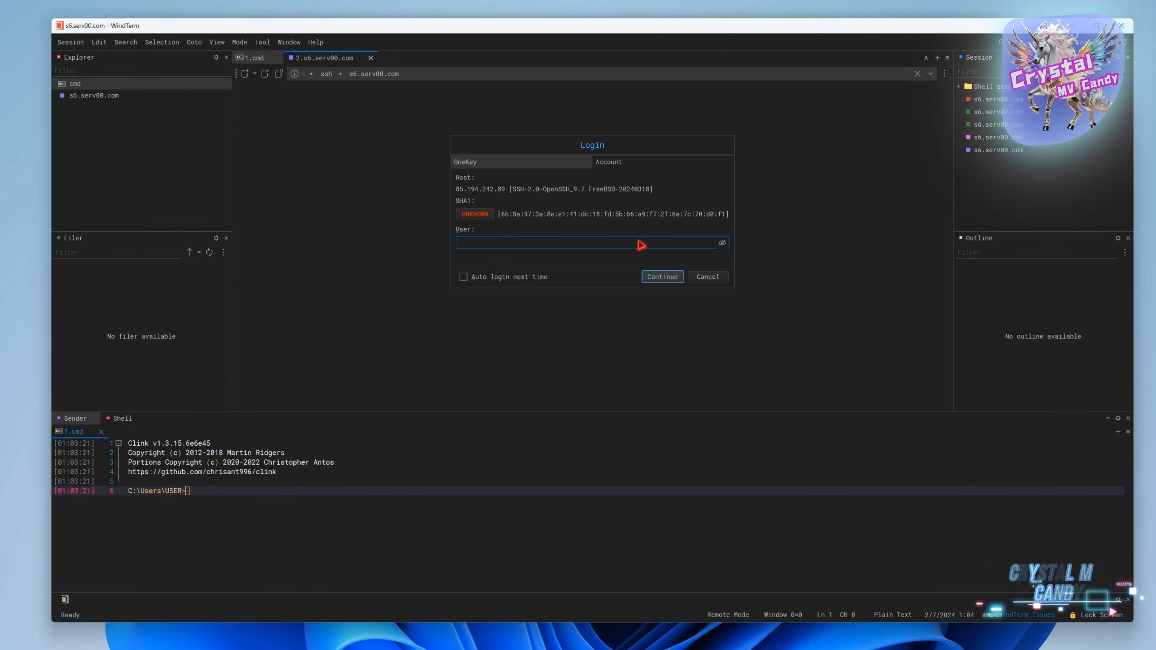
key(ctrl+v)
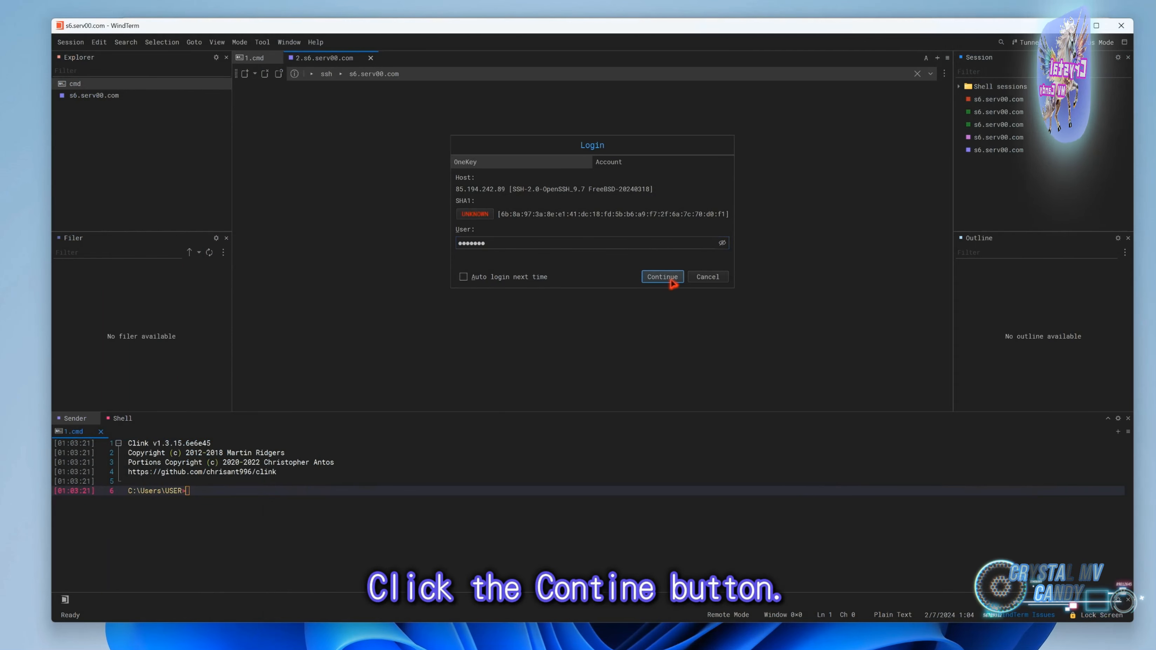
click(671, 279)
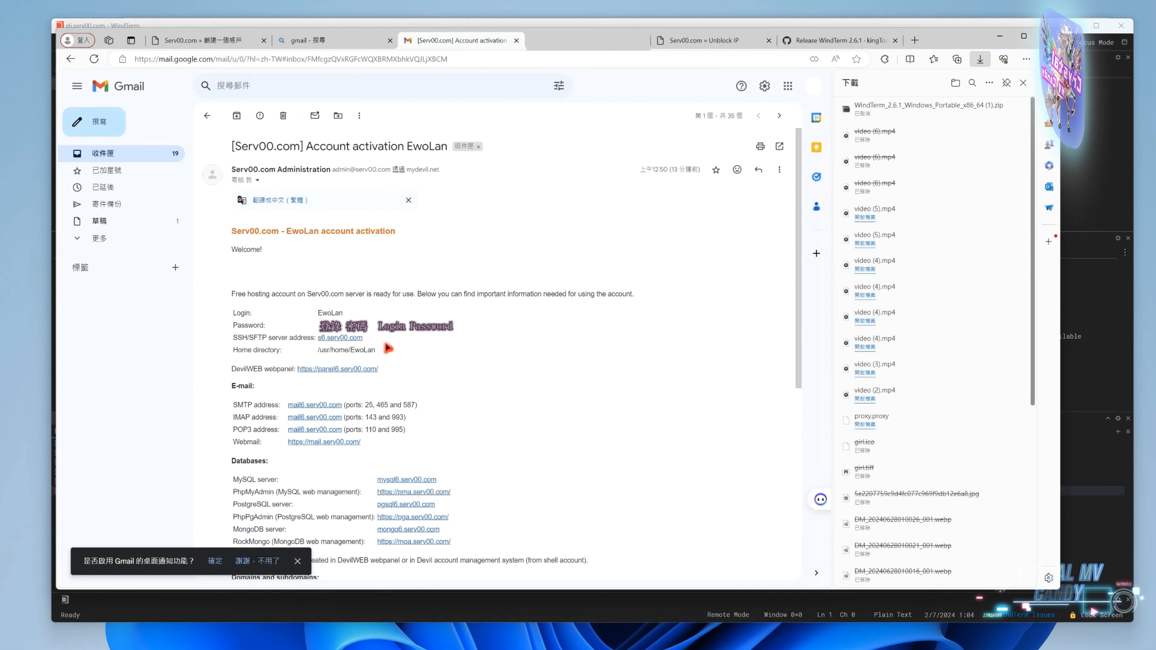
Copy the account password from the activation e-mail, reveal it in the password field to check for stray spaces, and submit it.
drag(409, 328, 320, 327)
click(345, 282)
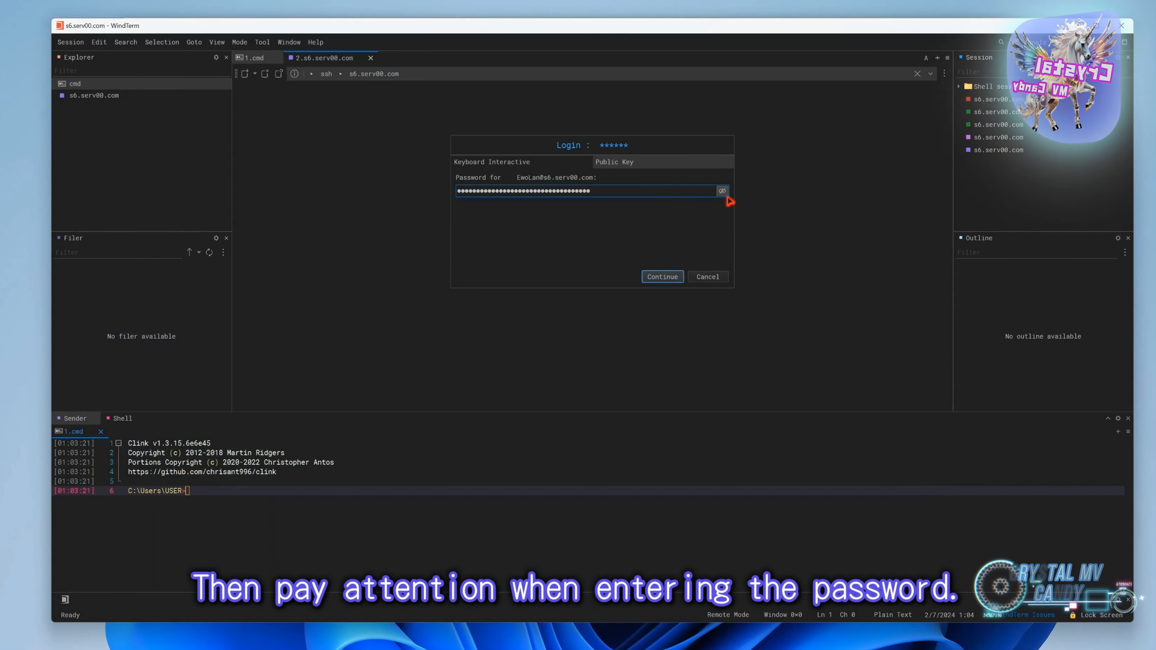
click(722, 191)
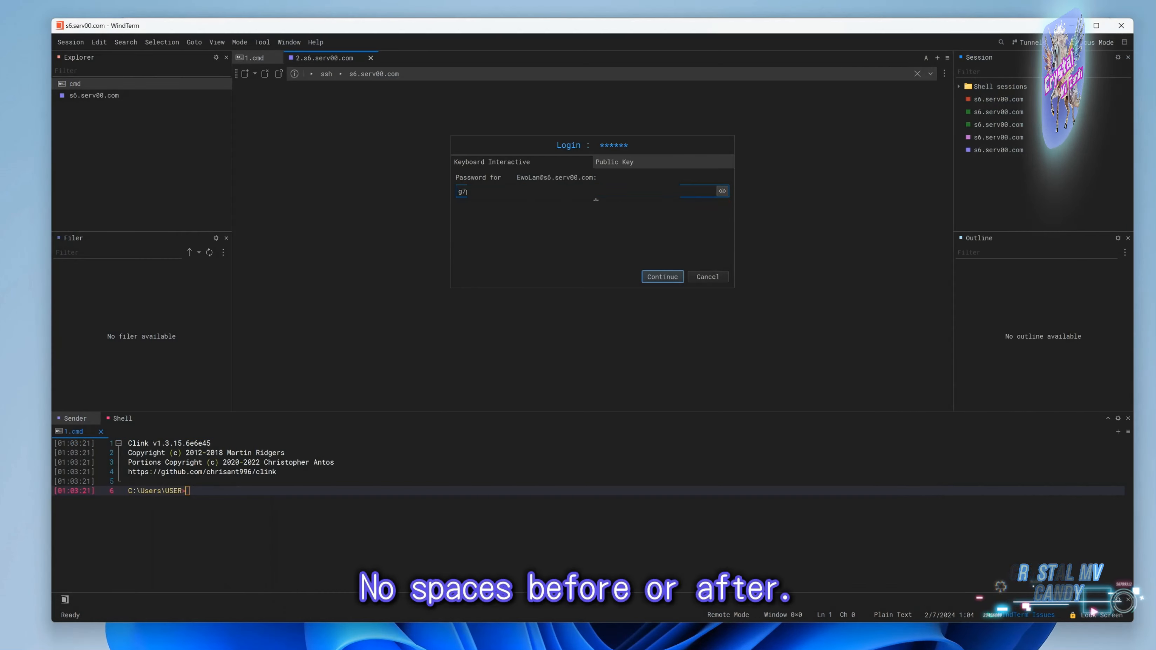
click(661, 277)
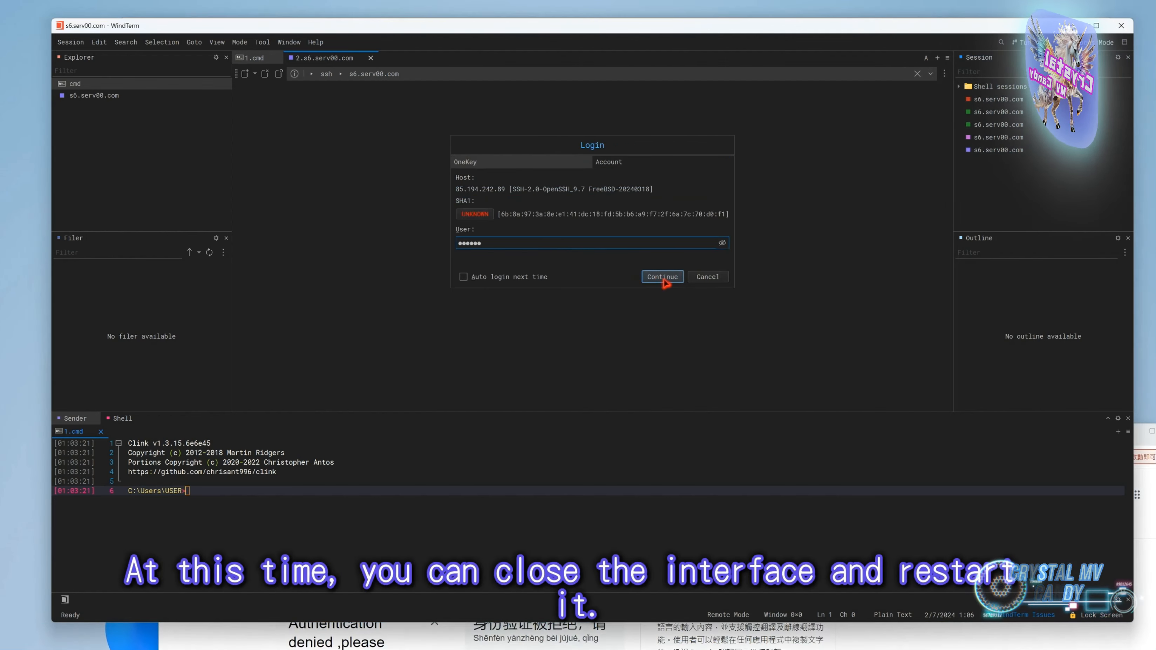
Re-enter the login name and the account password for the s6.serv00.com SSH session and submit them.
click(562, 247)
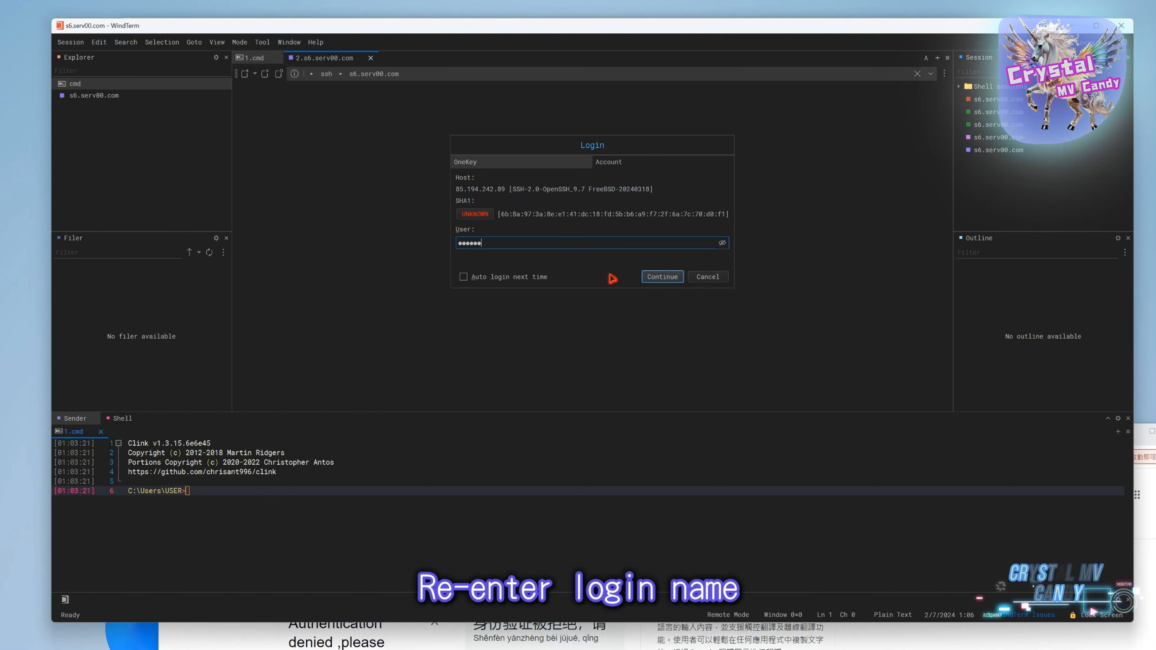
click(562, 246)
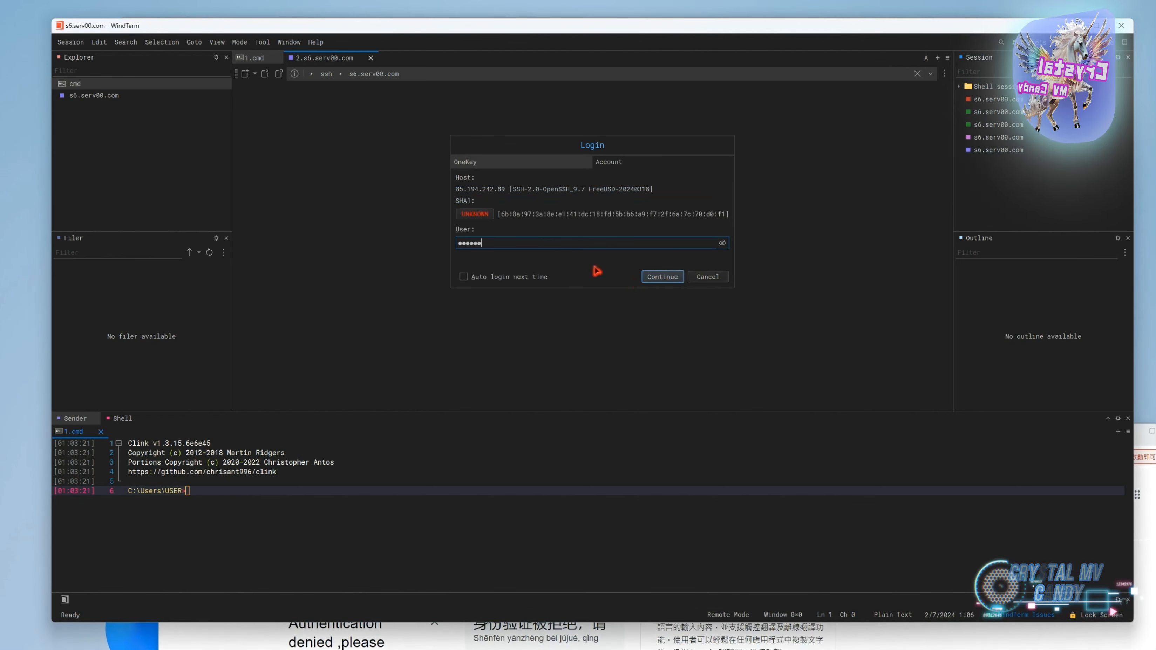
click(662, 276)
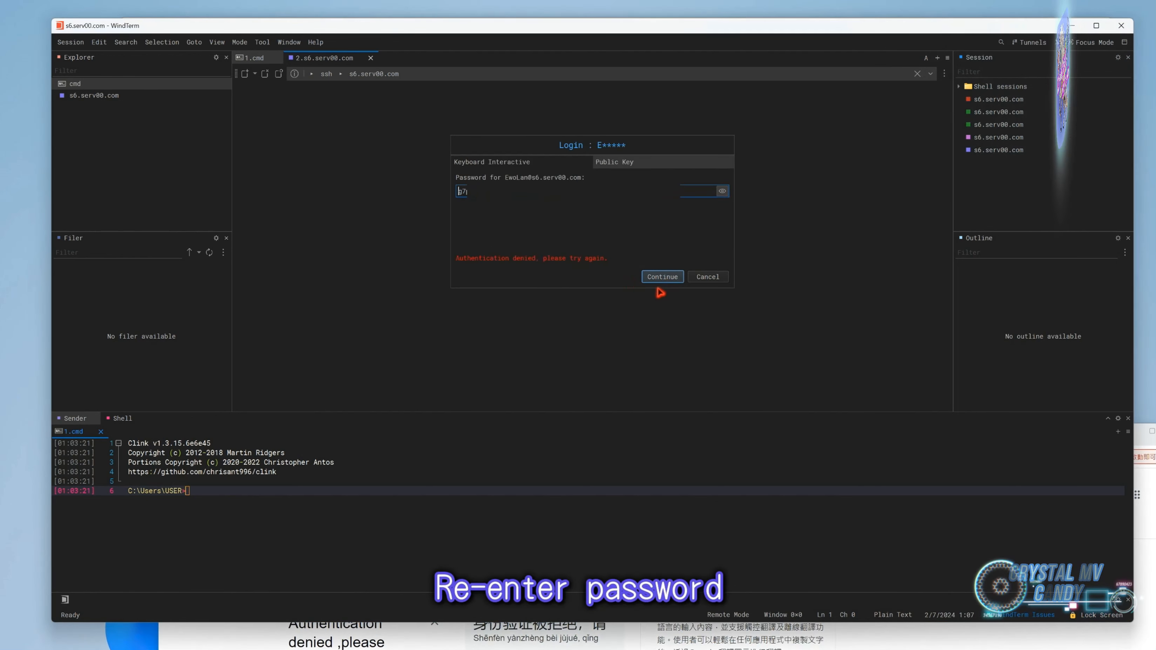
click(663, 280)
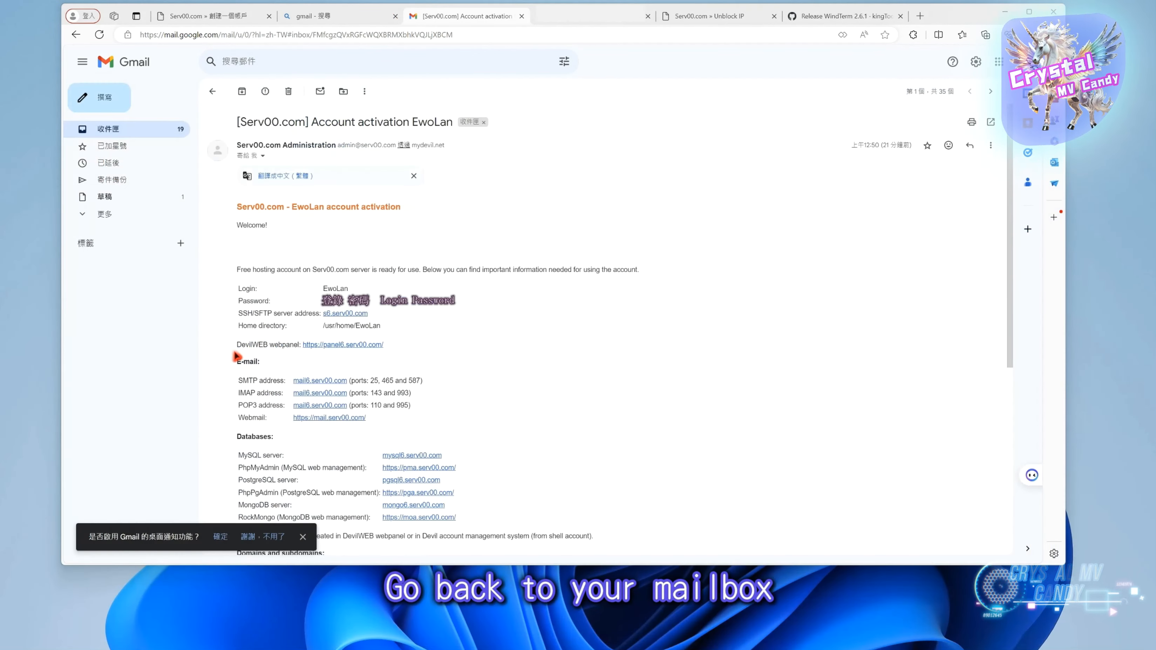
Open the DevilWEB panel from the activation e-mail, sign in with the login name and account password, and dismiss the offer to save the password.
click(360, 346)
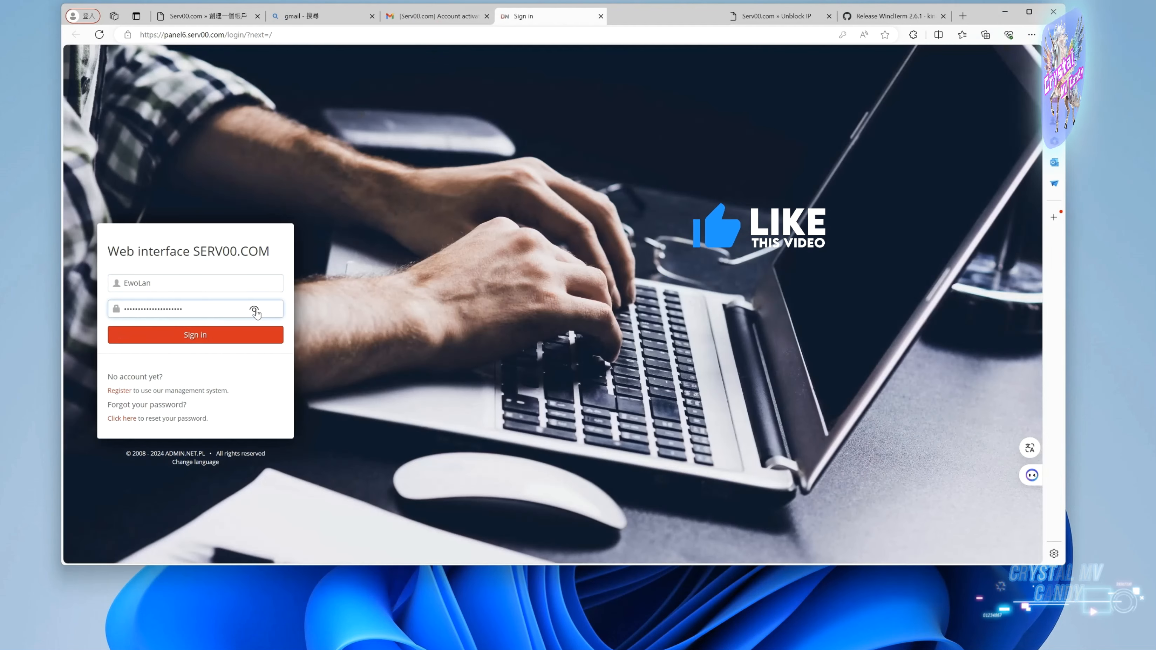
click(228, 342)
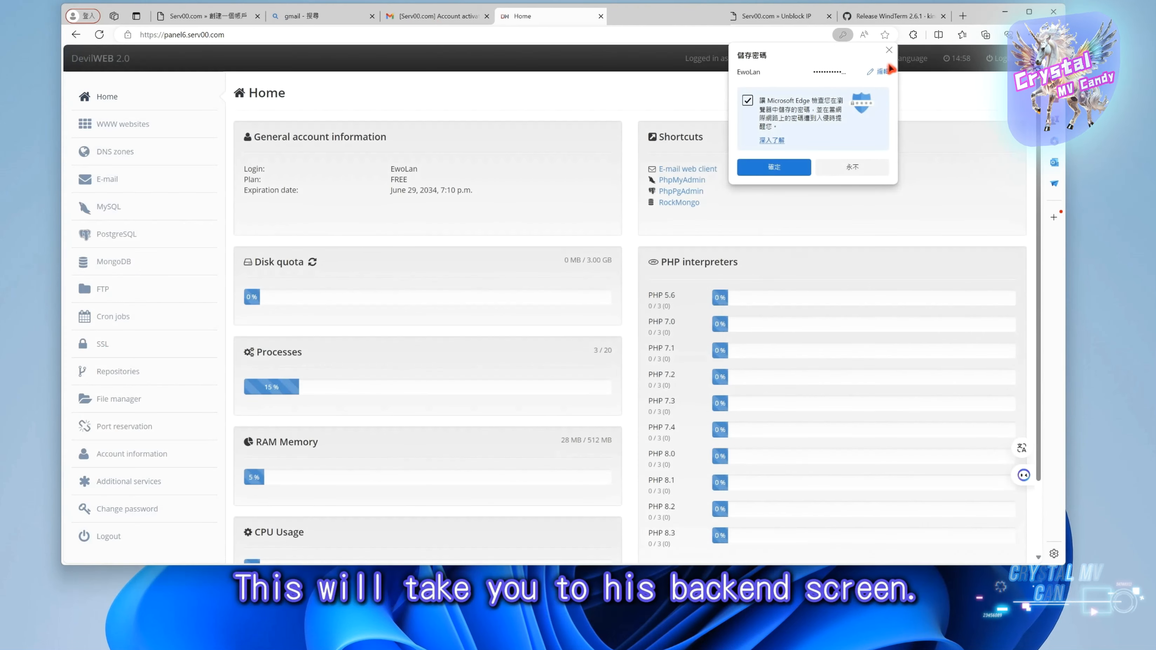
click(889, 51)
scroll(328, 366, down, 3)
scroll(759, 520, up, 3)
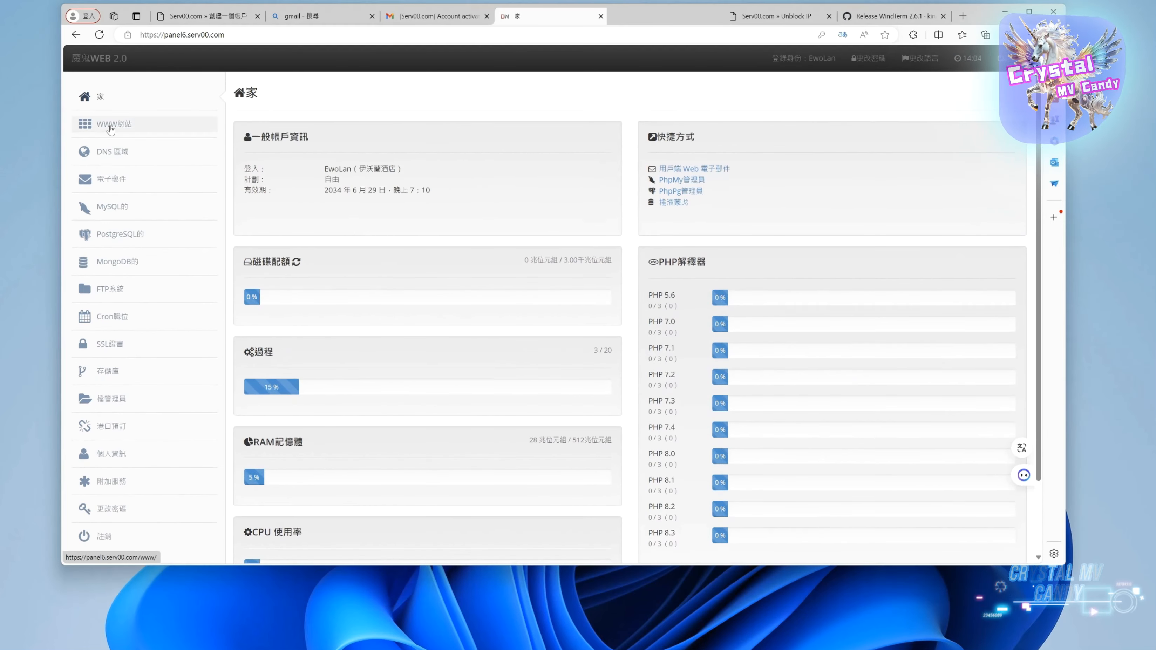
View the panel's WWW websites list and DNS zones, and open the page for adding a new zone.
click(111, 130)
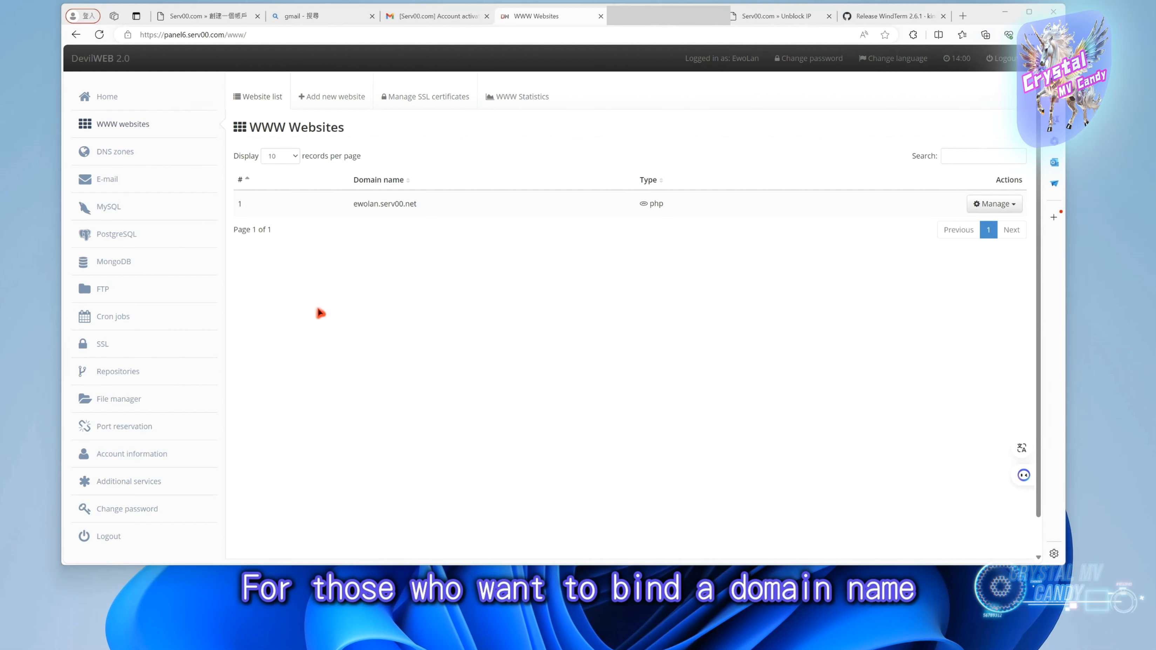
click(144, 157)
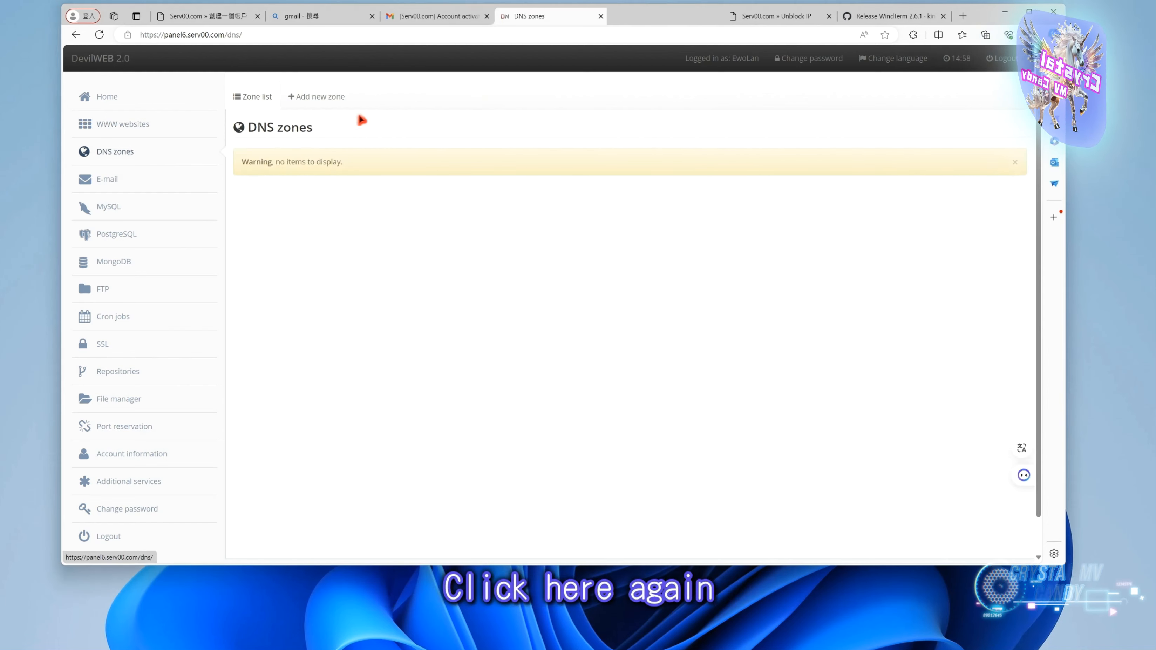
click(335, 99)
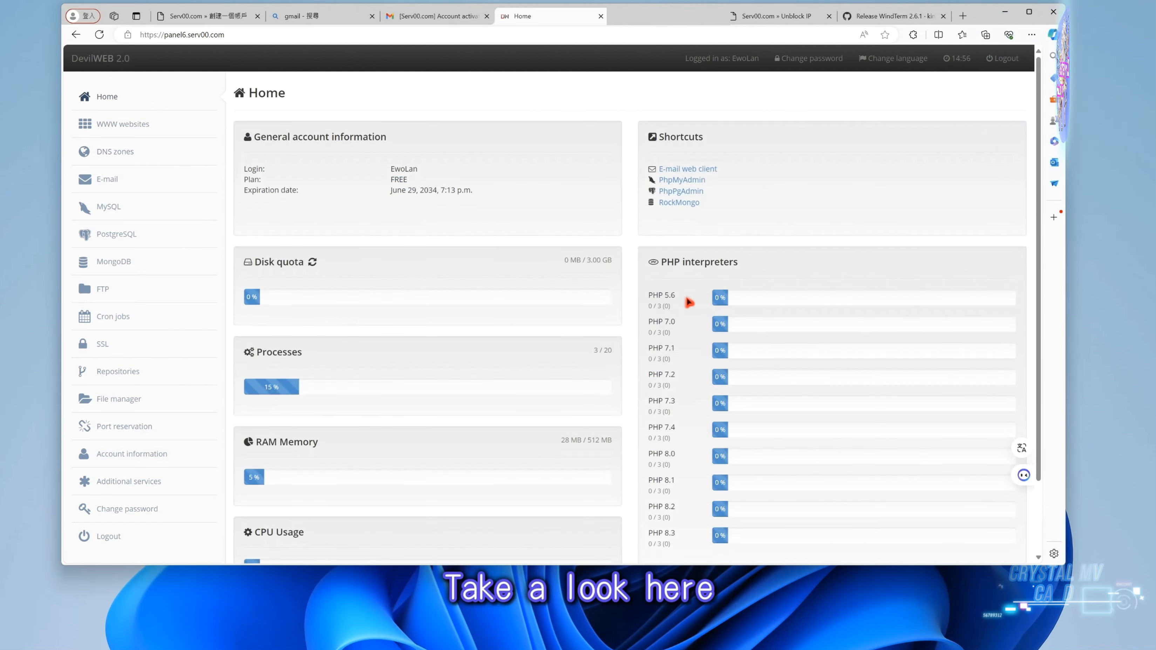
Show a Chinese translation beside the English text on the panel's Home page and review the disk quota, processes and RAM memory.
right_click(720, 252)
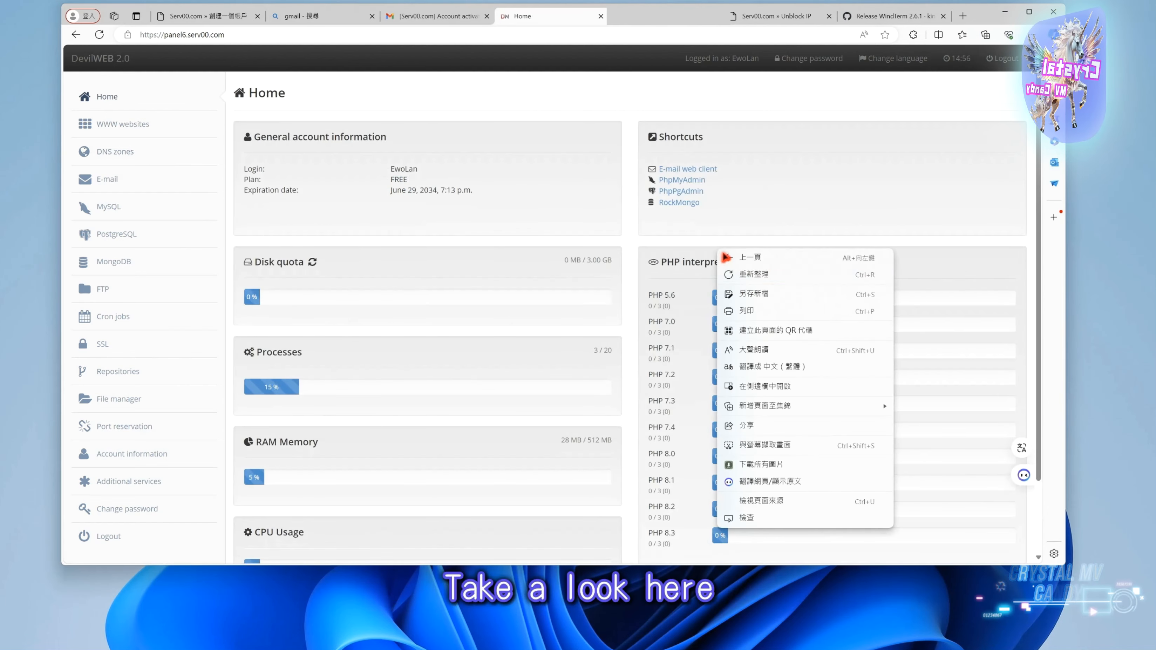
click(776, 489)
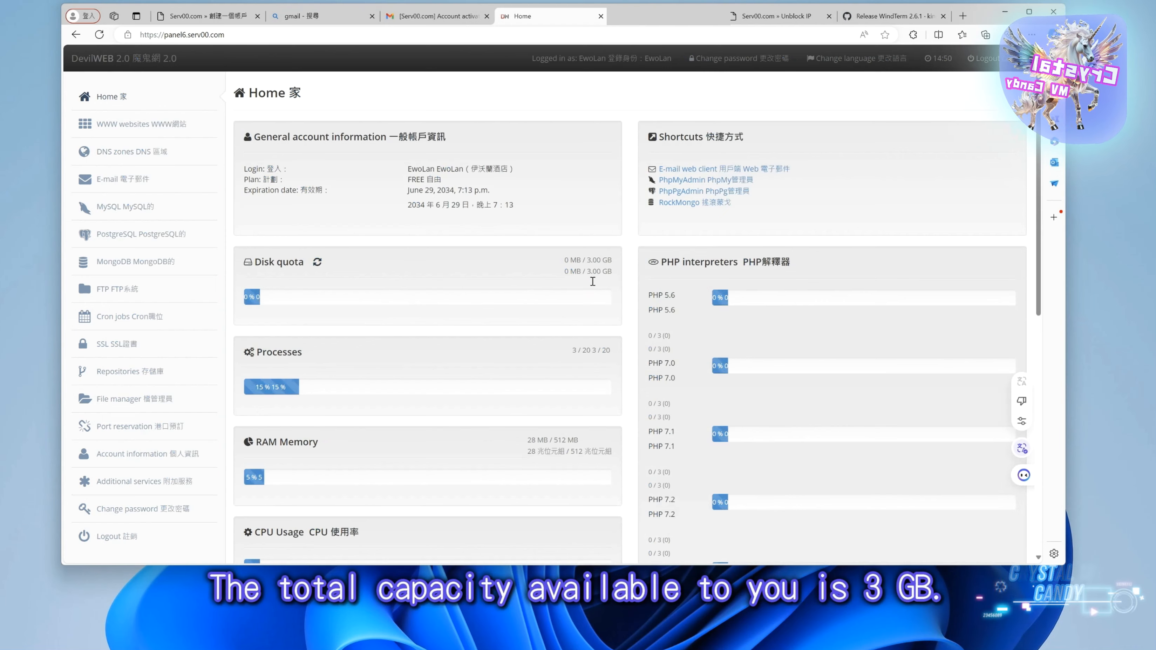
scroll(592, 287, down, 2)
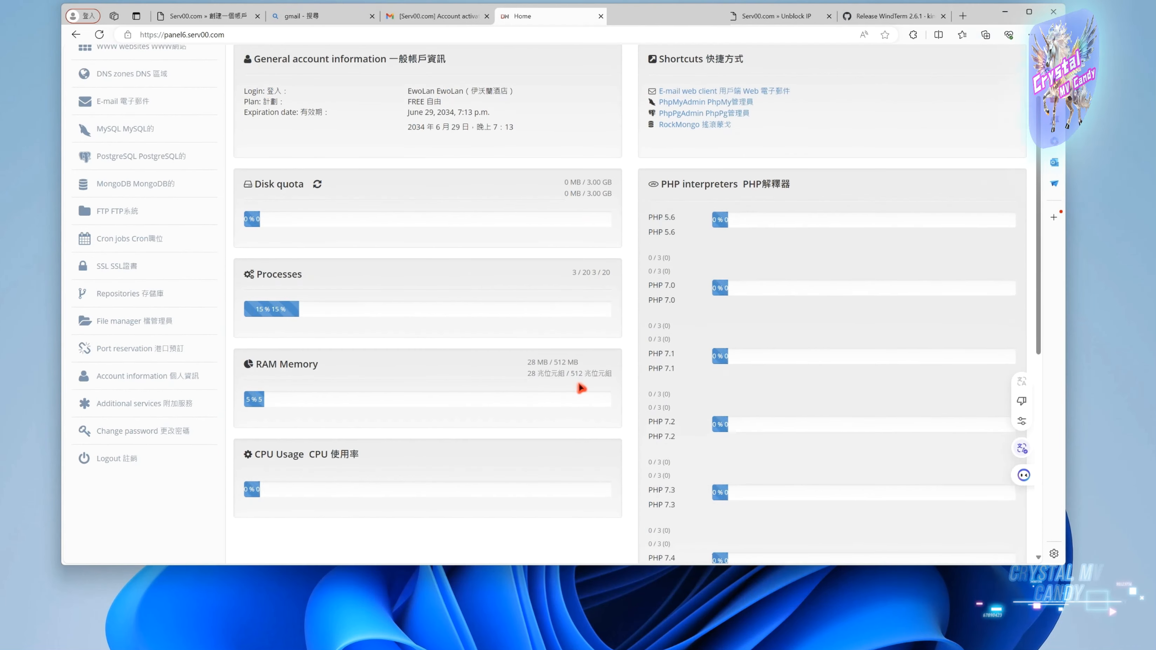
Open the panel's file manager and browse to the public_html folder of the default domain under domains.
scroll(490, 439, up, 2)
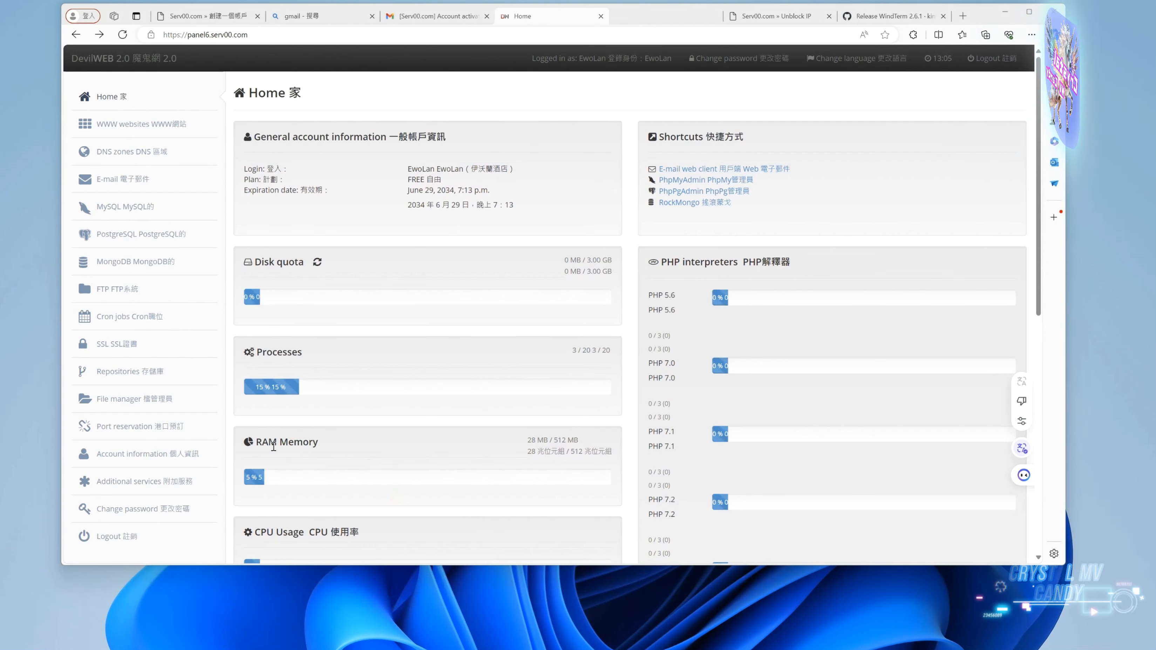
click(133, 399)
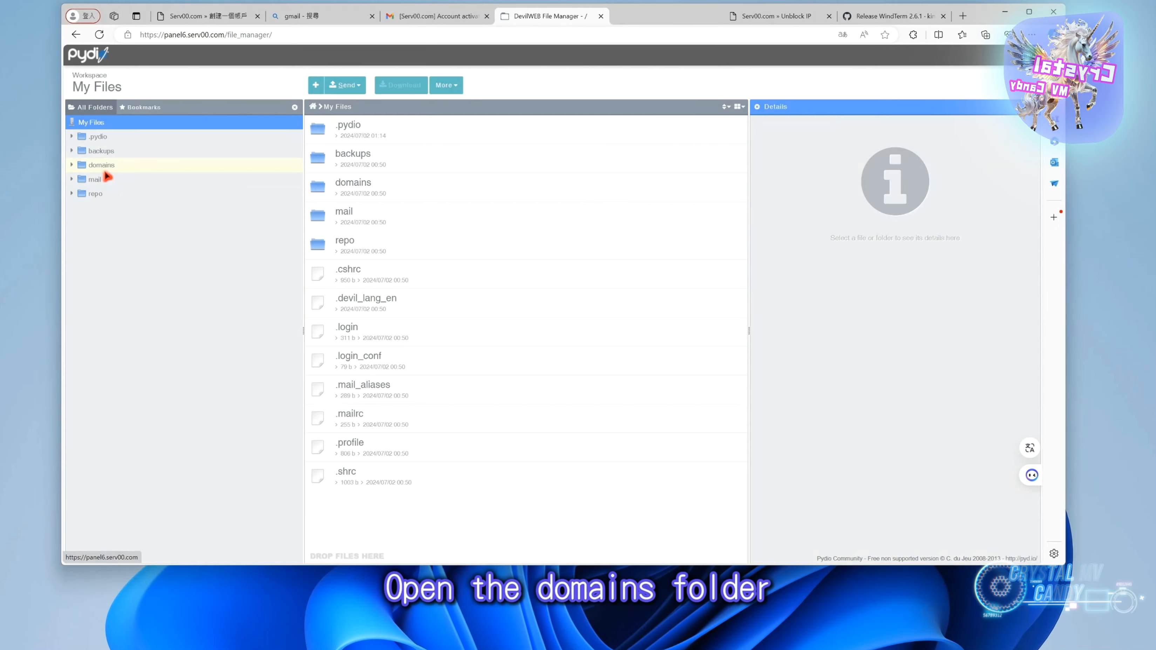
click(104, 168)
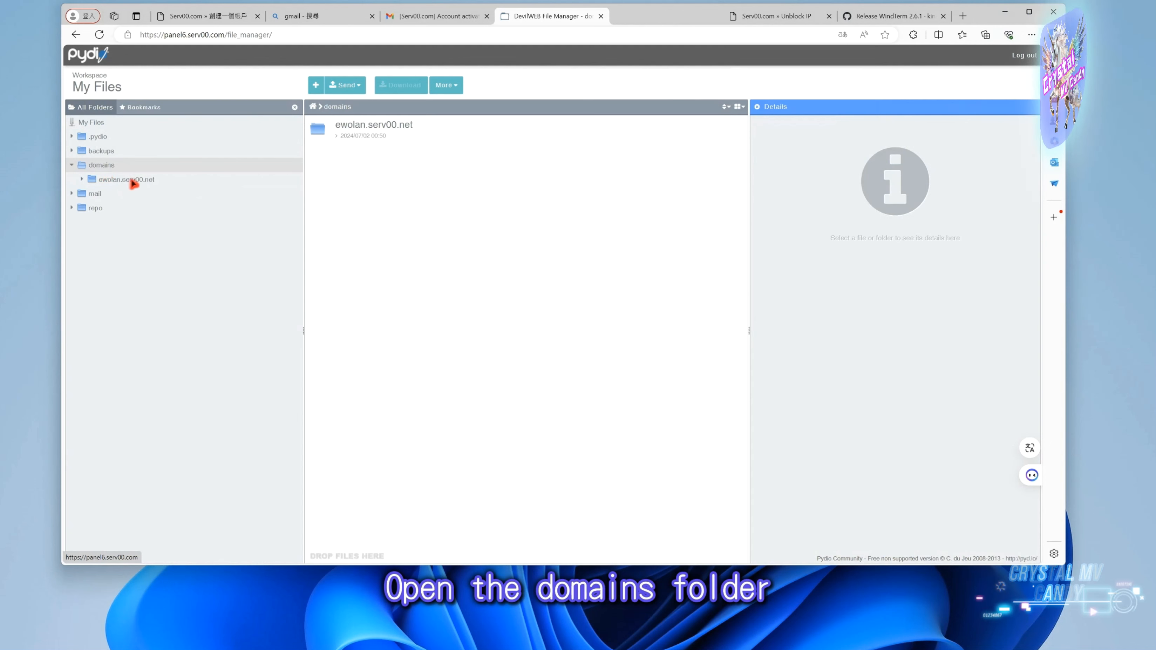
click(143, 183)
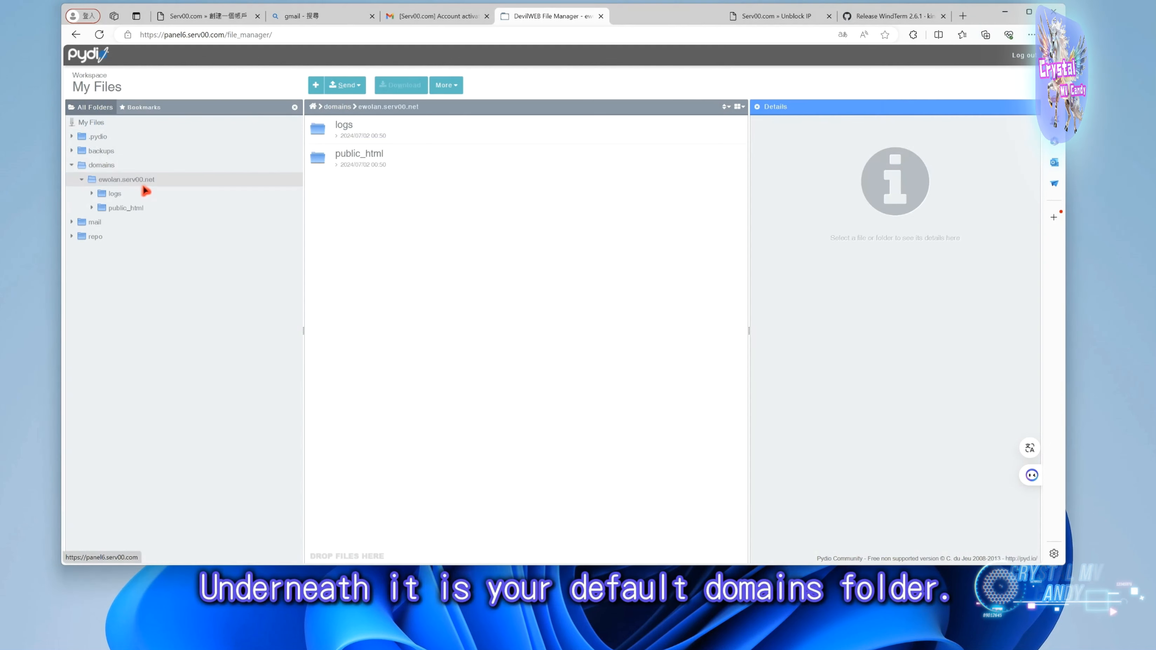
click(128, 212)
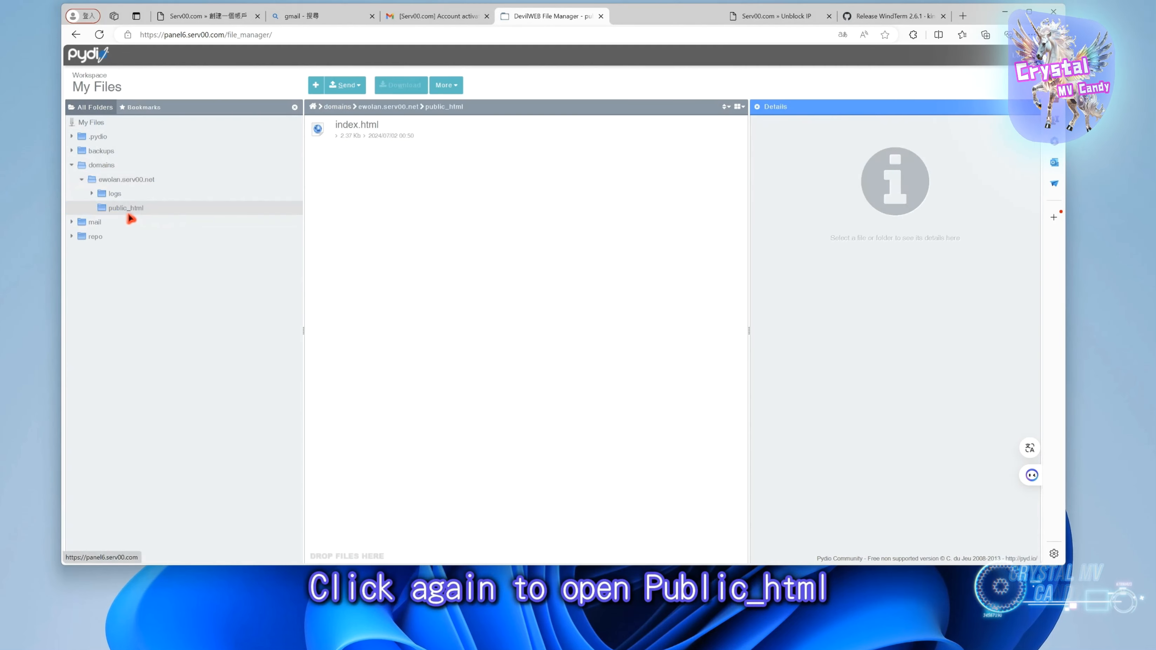
Delete index.html from the public_html folder.
click(372, 135)
right_click(371, 136)
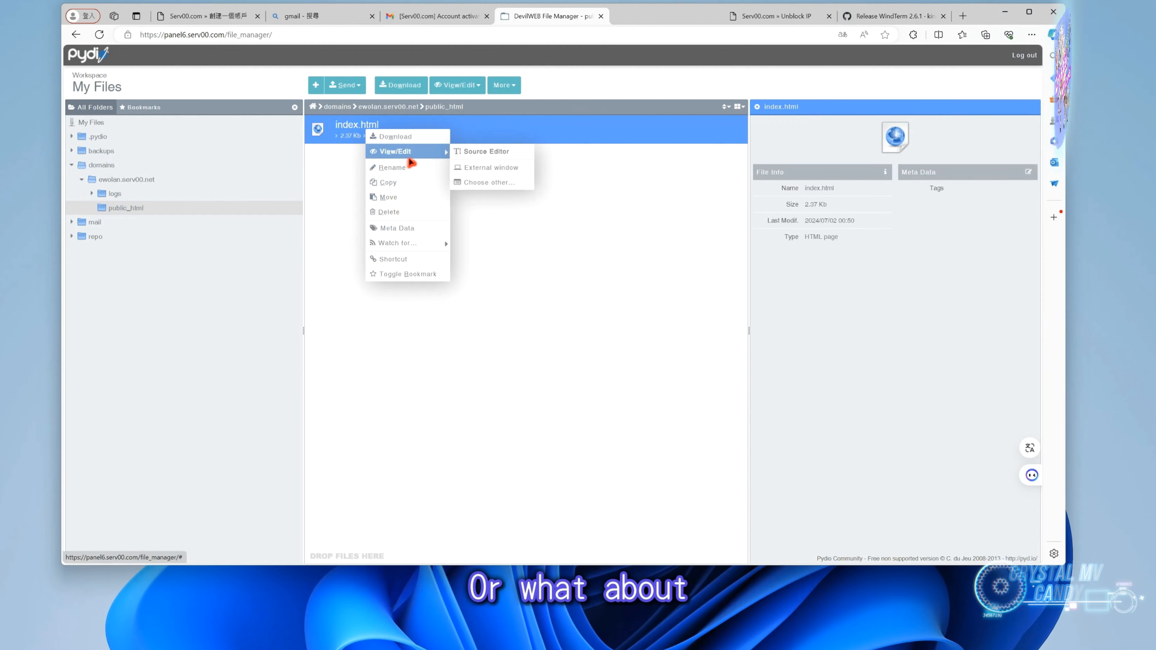
click(396, 212)
click(573, 251)
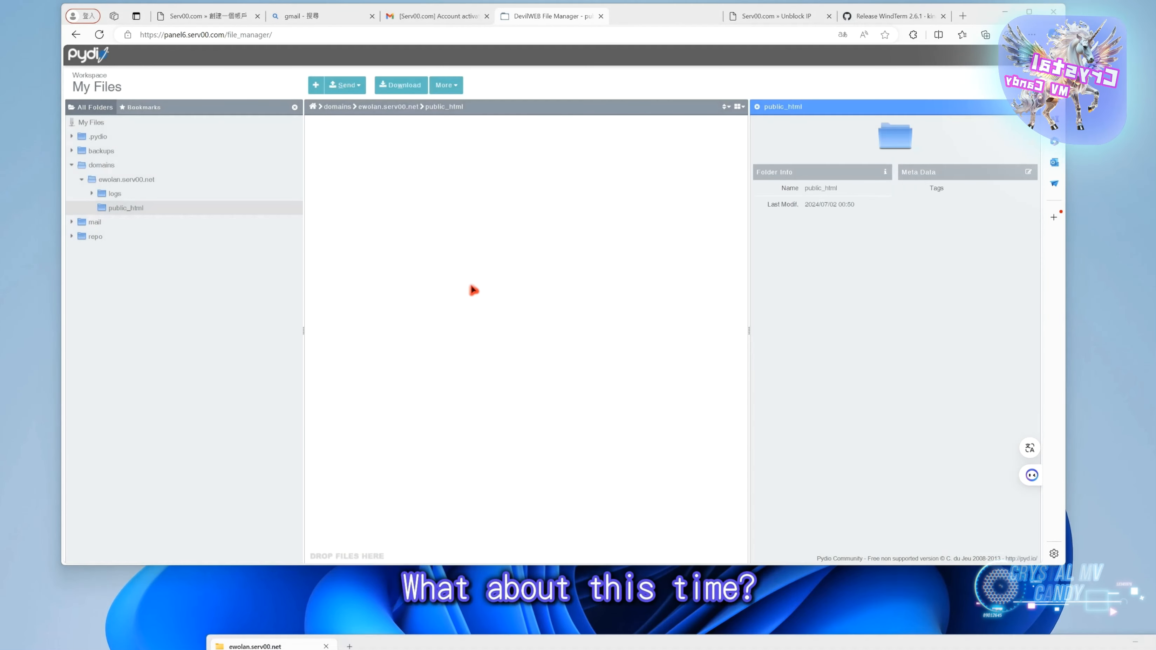
Upload CoWO.rar from the computer to public_html and check which actions are offered for the archive.
right_click(472, 289)
mouse_move(491, 351)
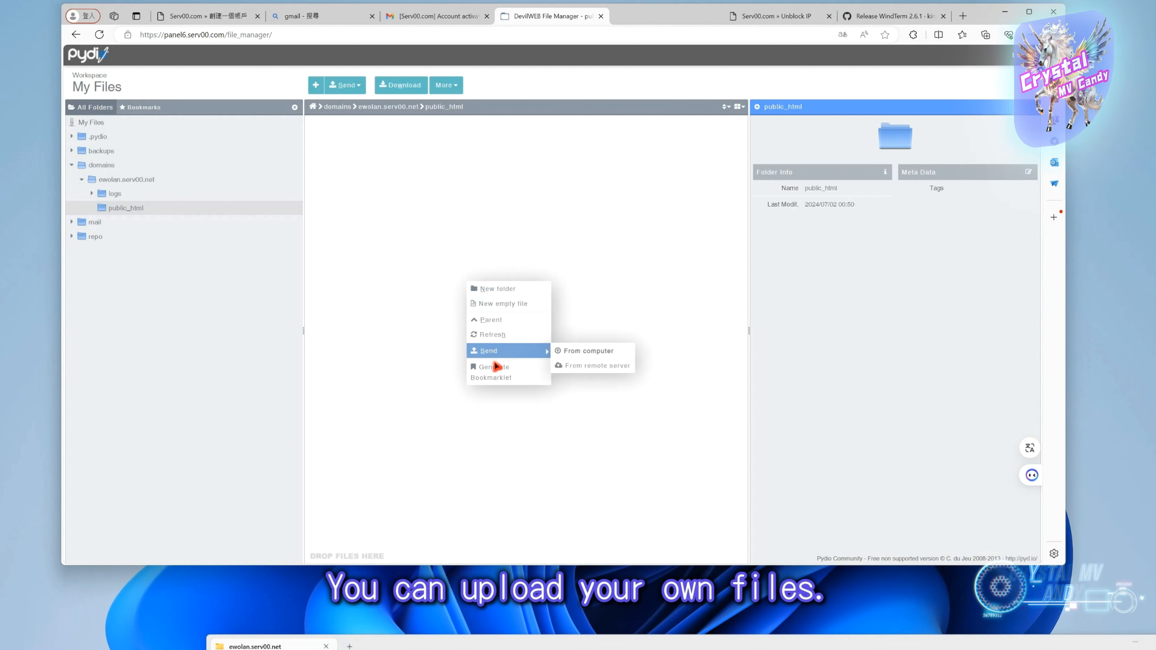
click(598, 356)
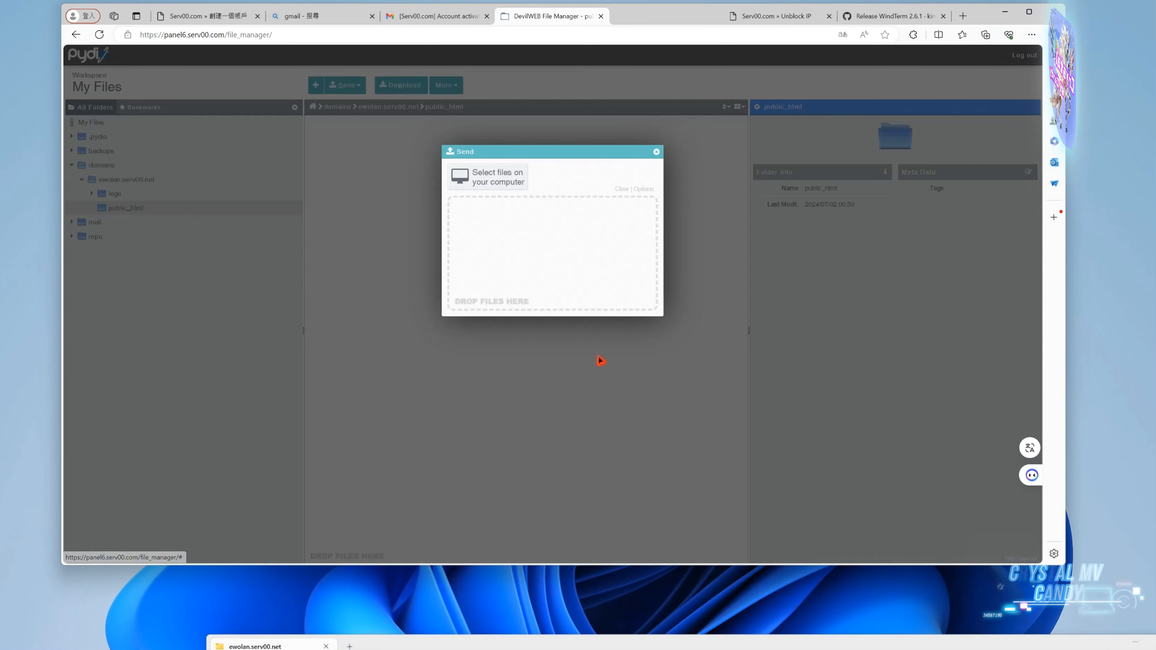
click(514, 183)
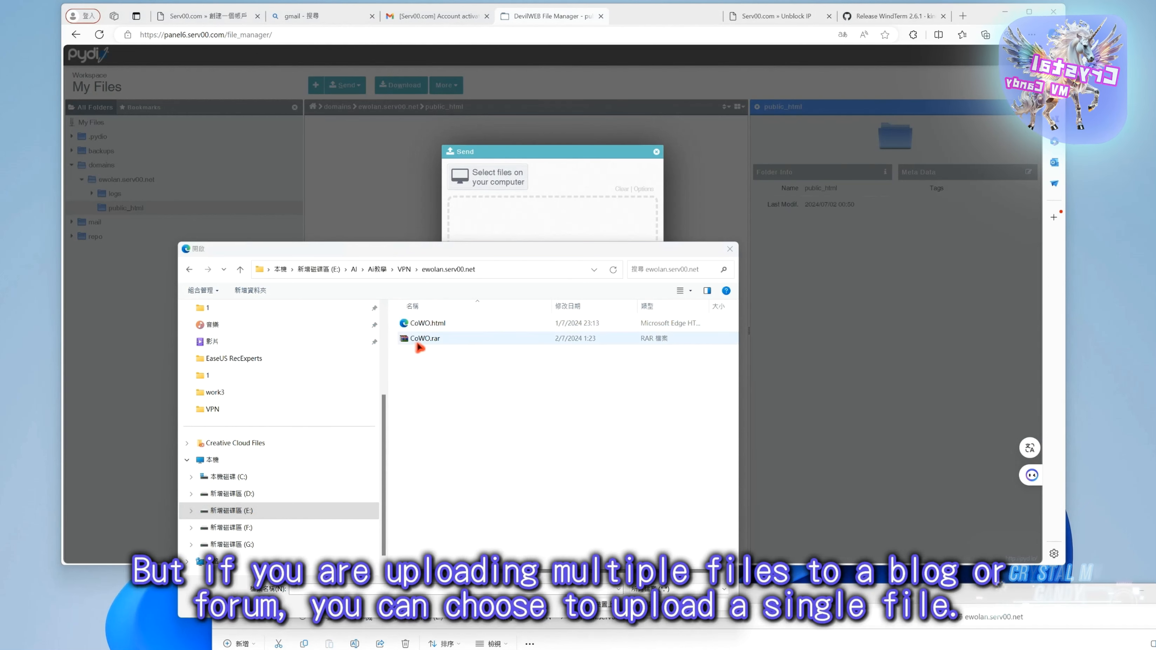
click(424, 343)
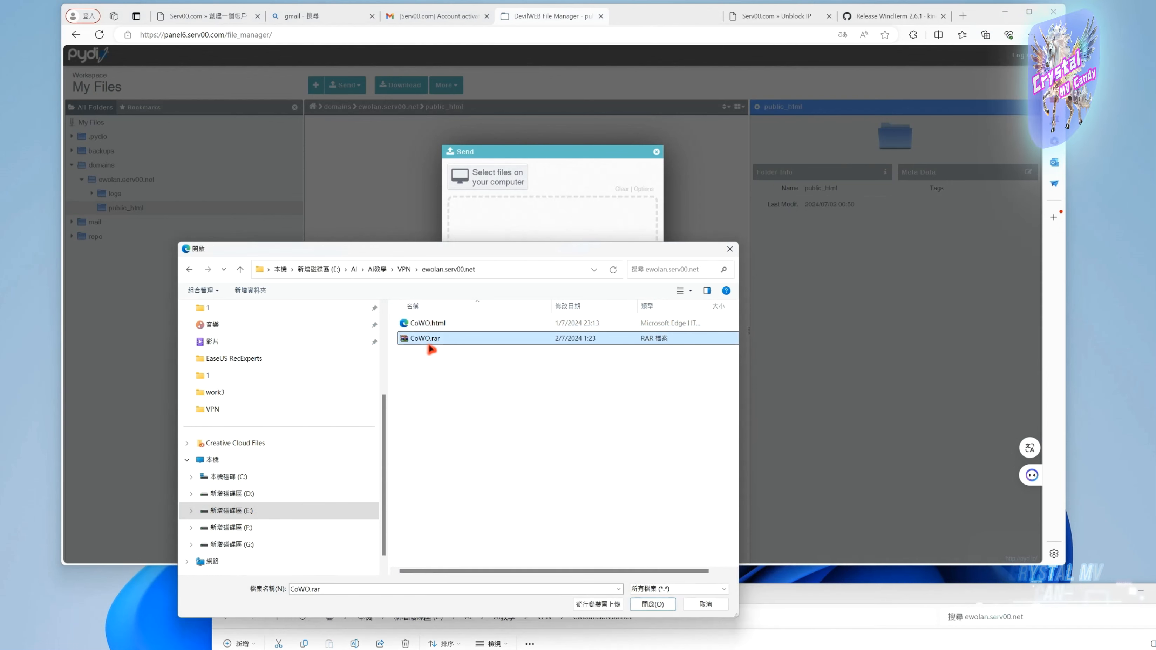
click(648, 608)
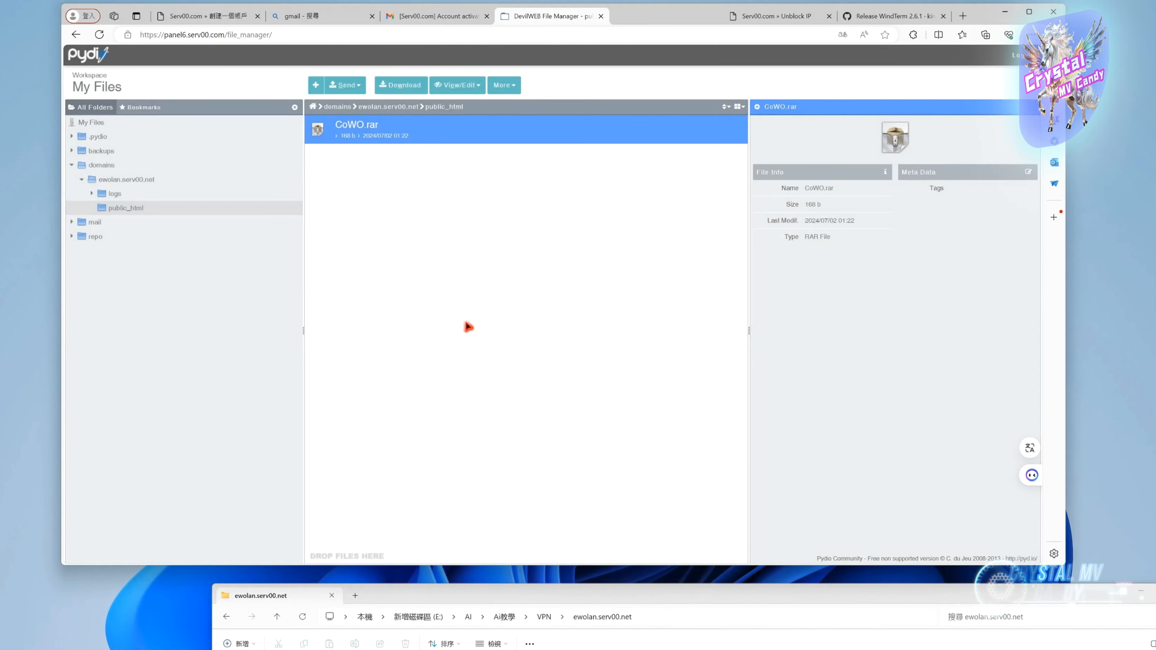
right_click(322, 128)
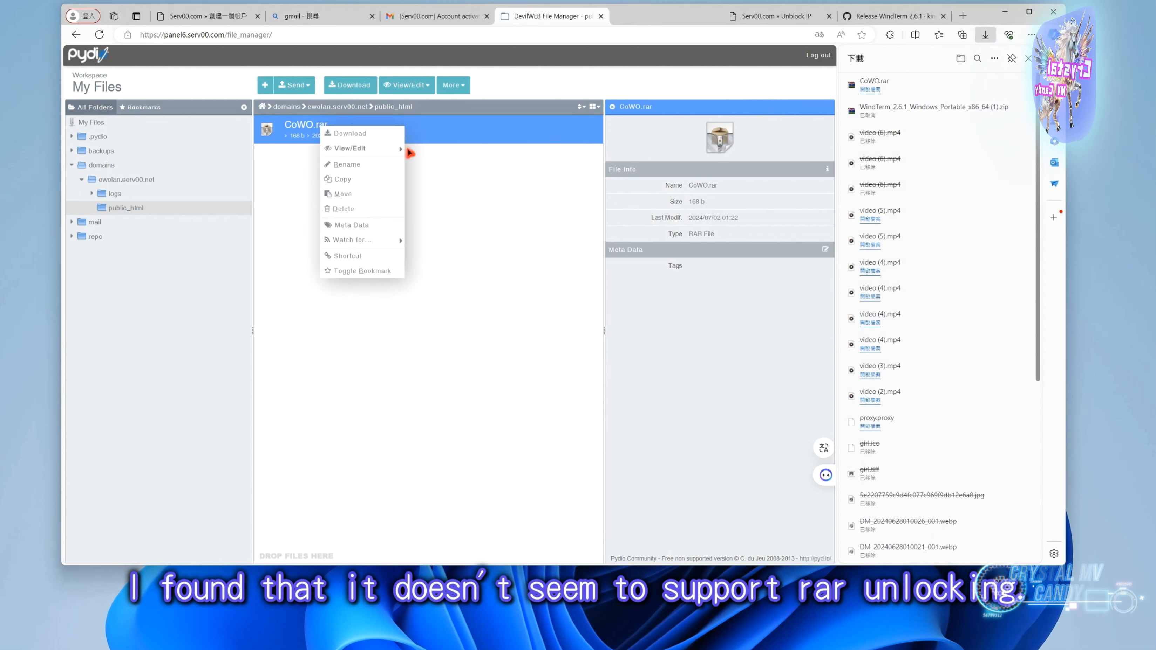
right_click(447, 222)
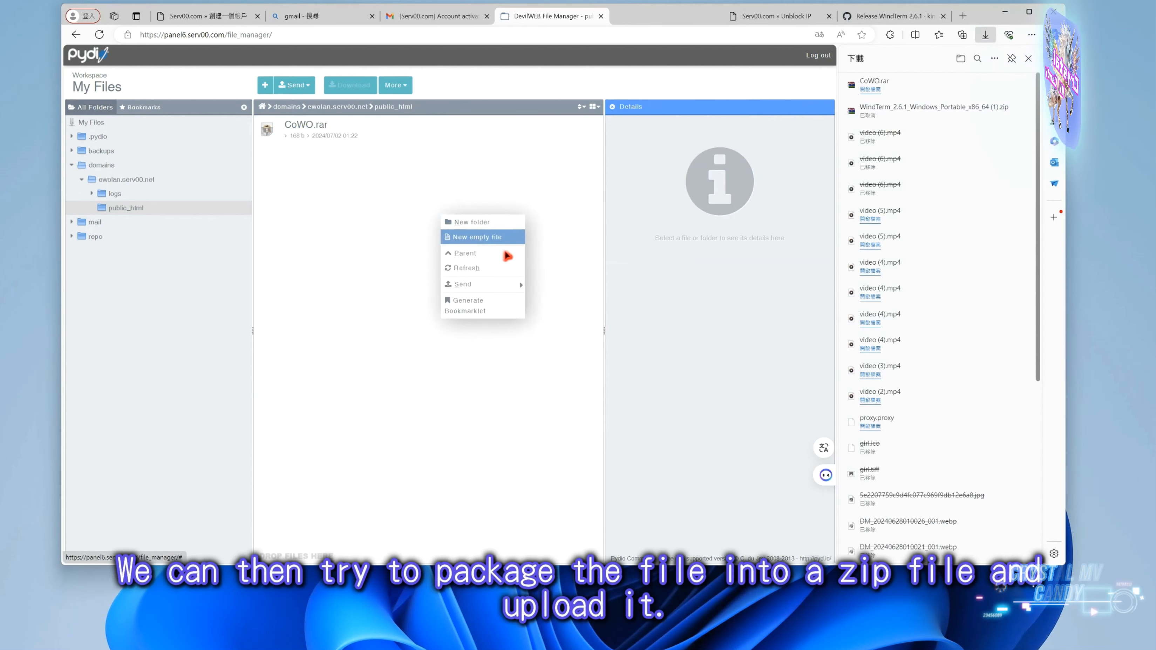
Switch to File Explorer and pack CoWO.html and abc.txt into a ZIP archive named aa.zip.
key(alt+Tab)
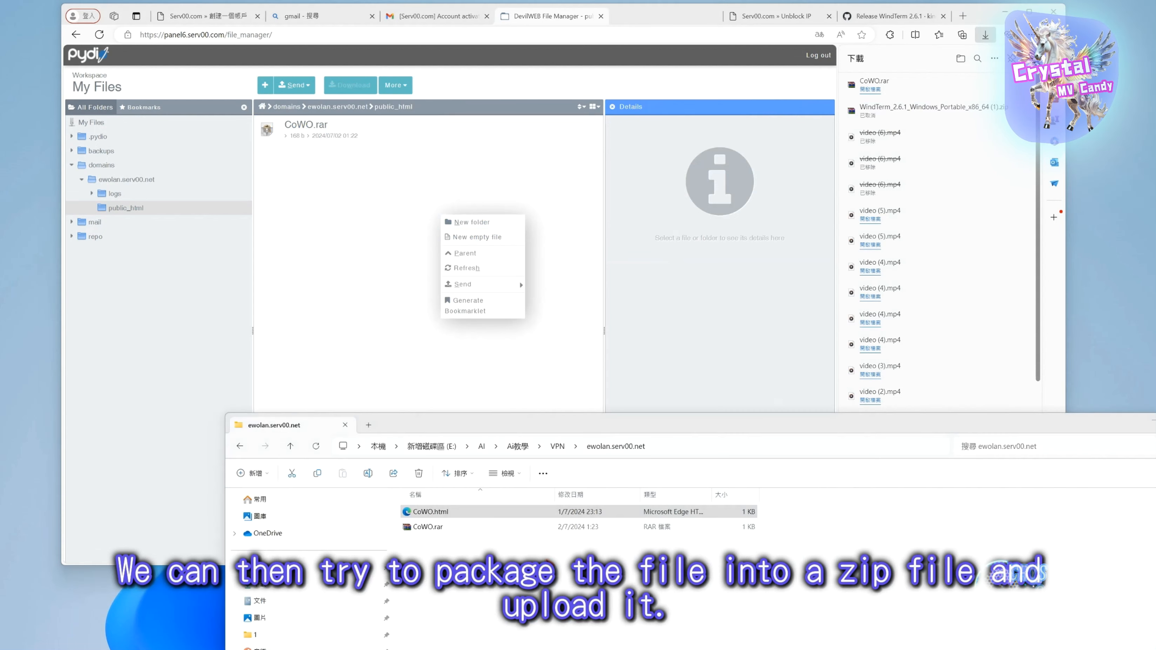
drag(521, 426, 519, 444)
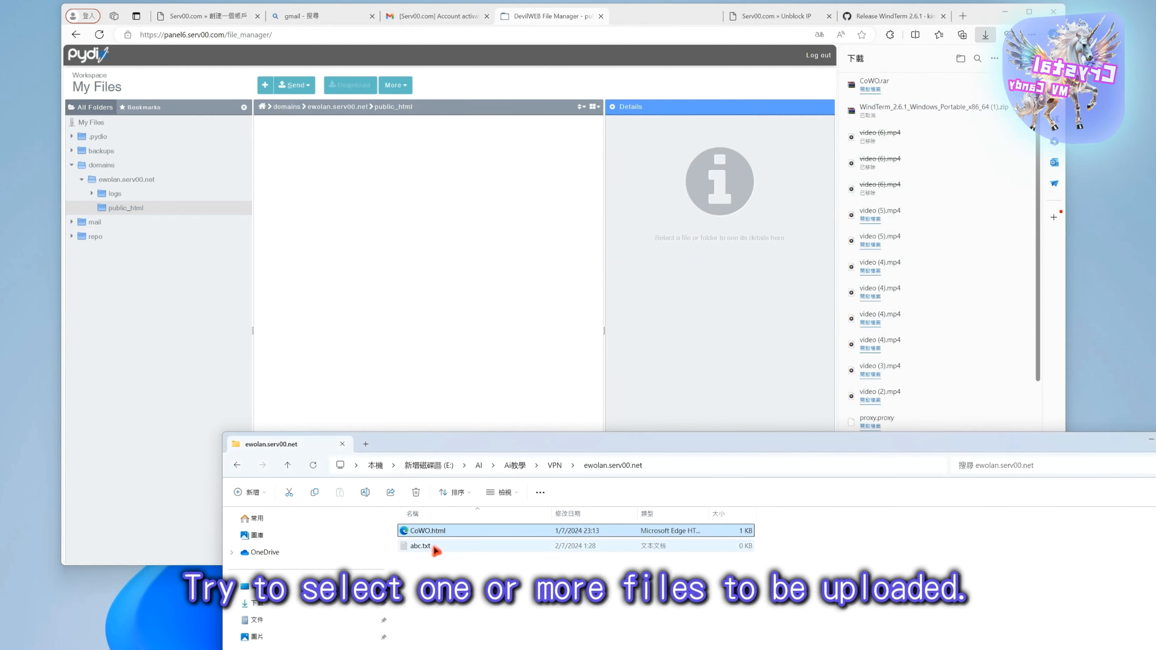
shift+click(433, 547)
right_click(433, 557)
click(475, 540)
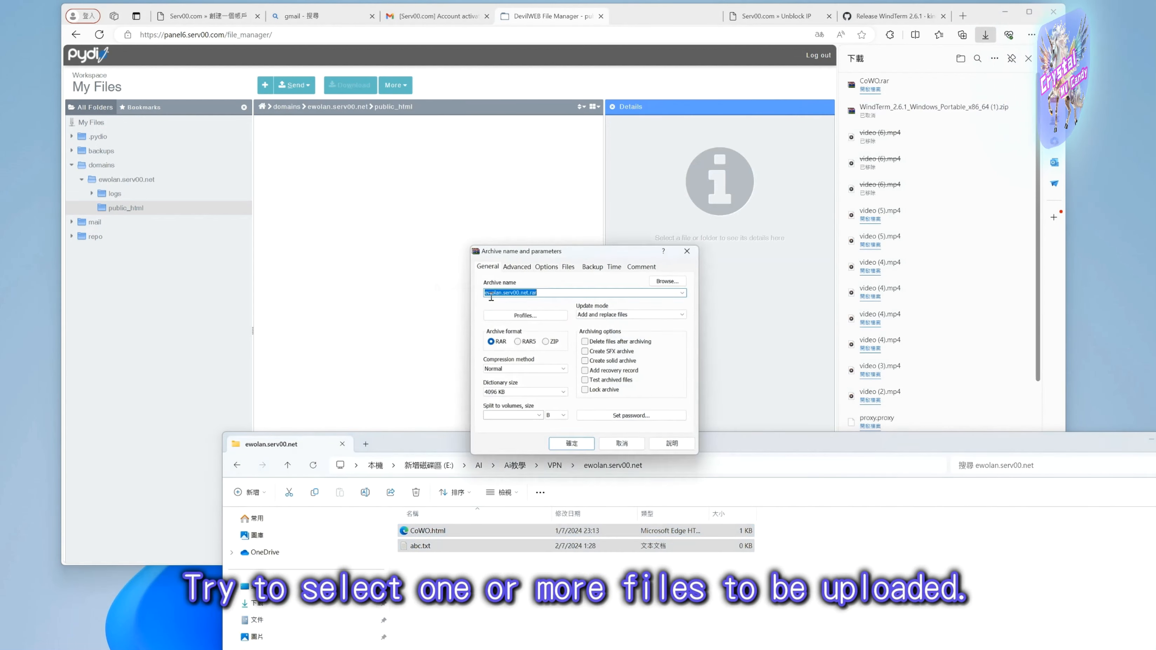
click(549, 346)
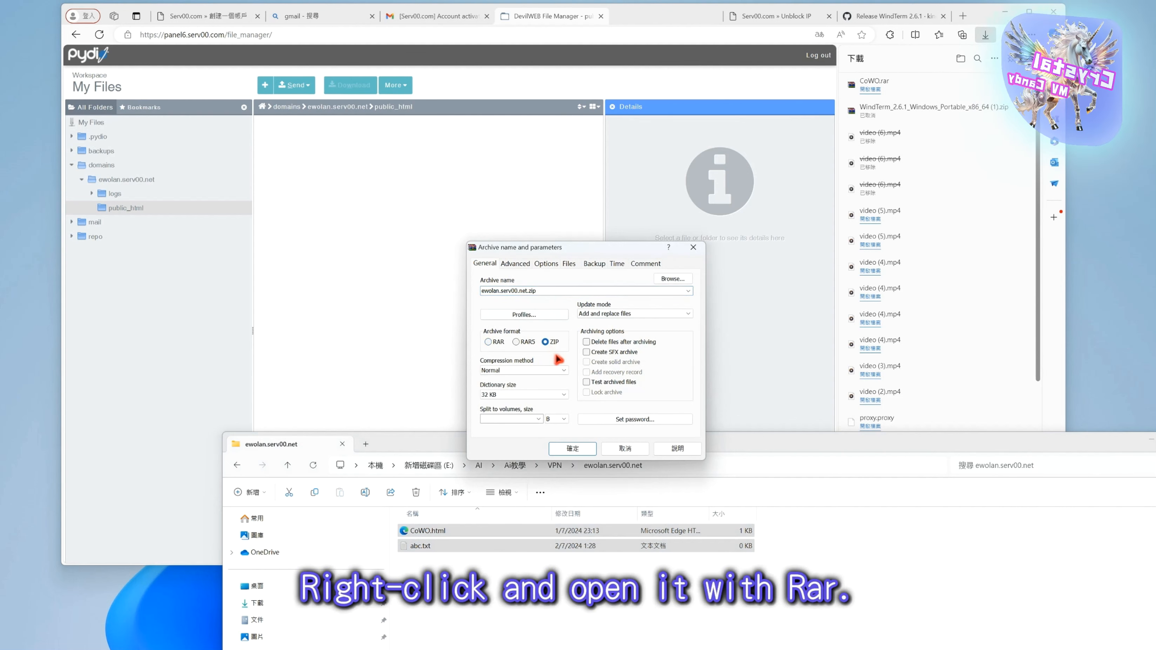
click(572, 449)
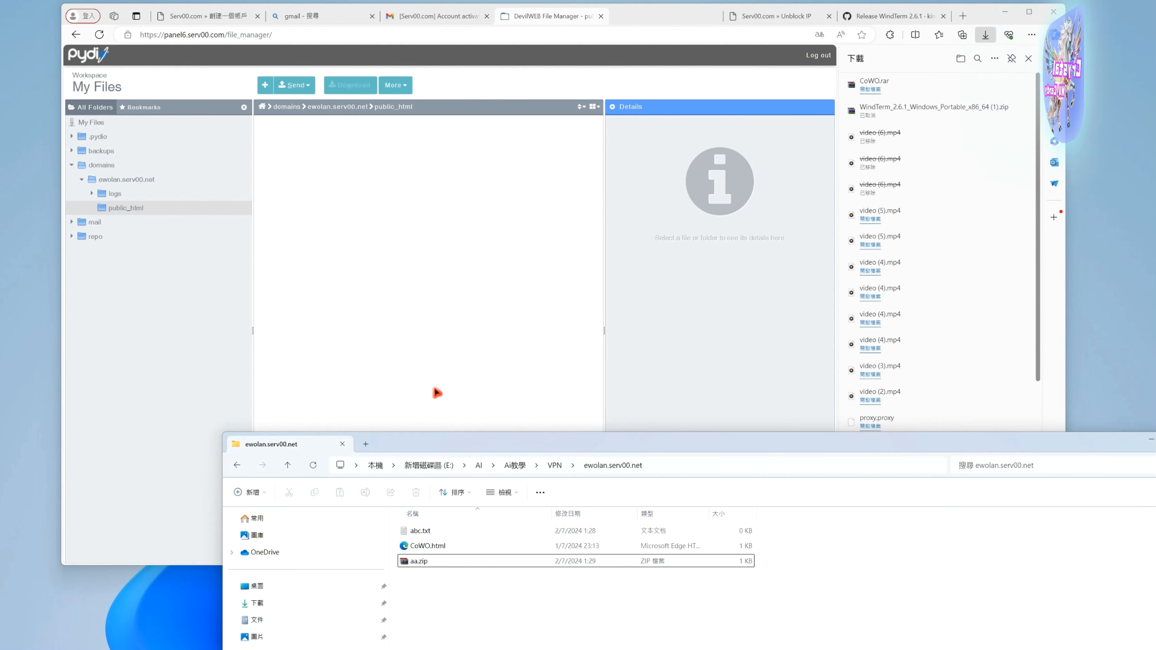
Upload aa.zip from the computer to the public_html folder in the file manager.
right_click(427, 305)
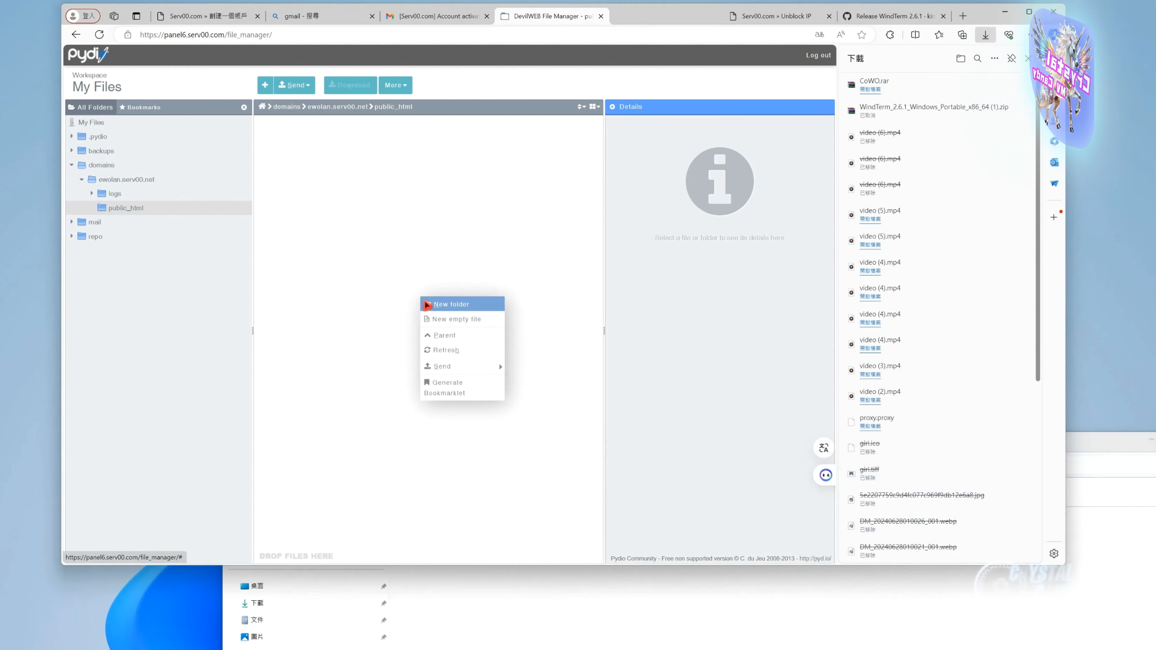
mouse_move(457, 365)
click(539, 370)
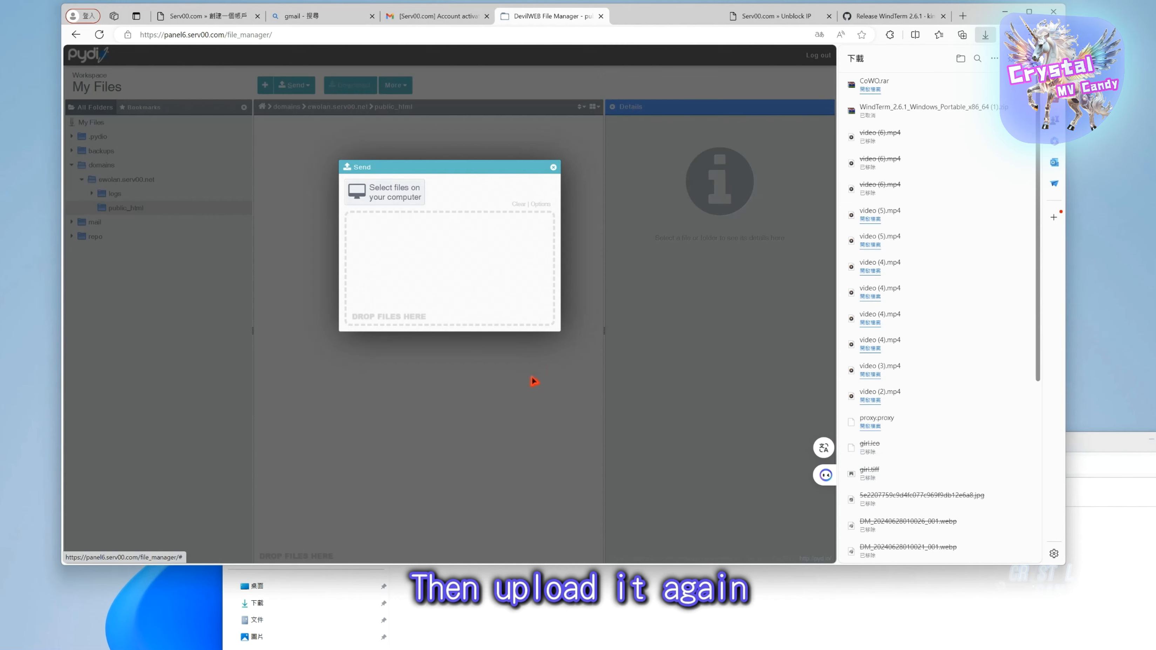
click(396, 194)
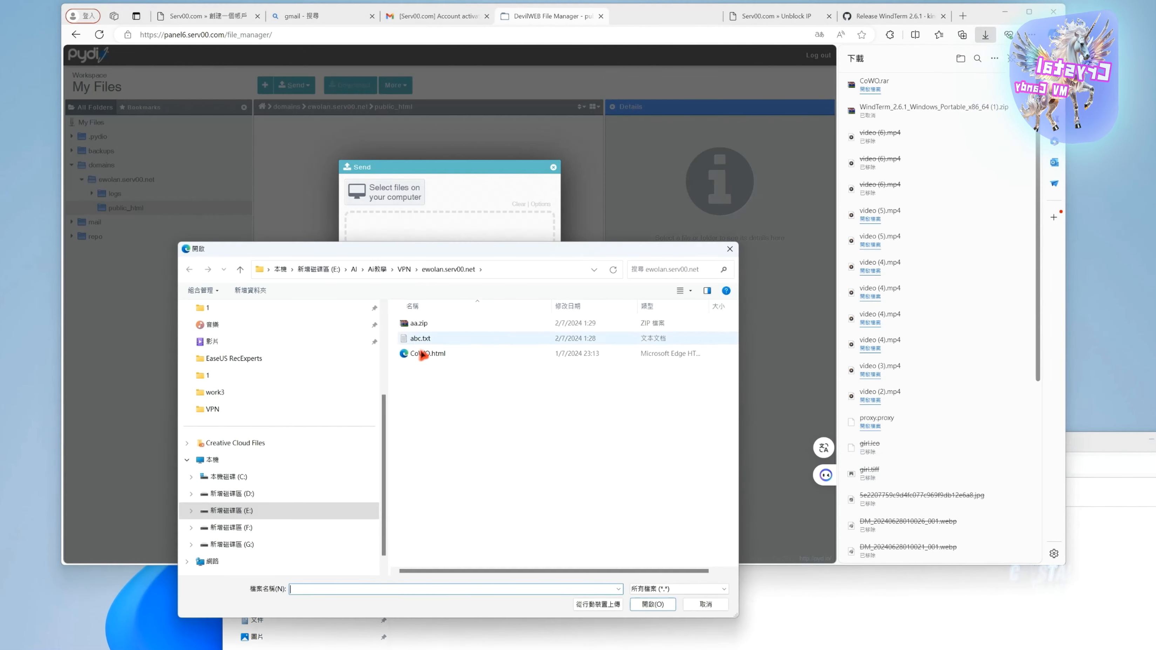
click(425, 357)
click(659, 612)
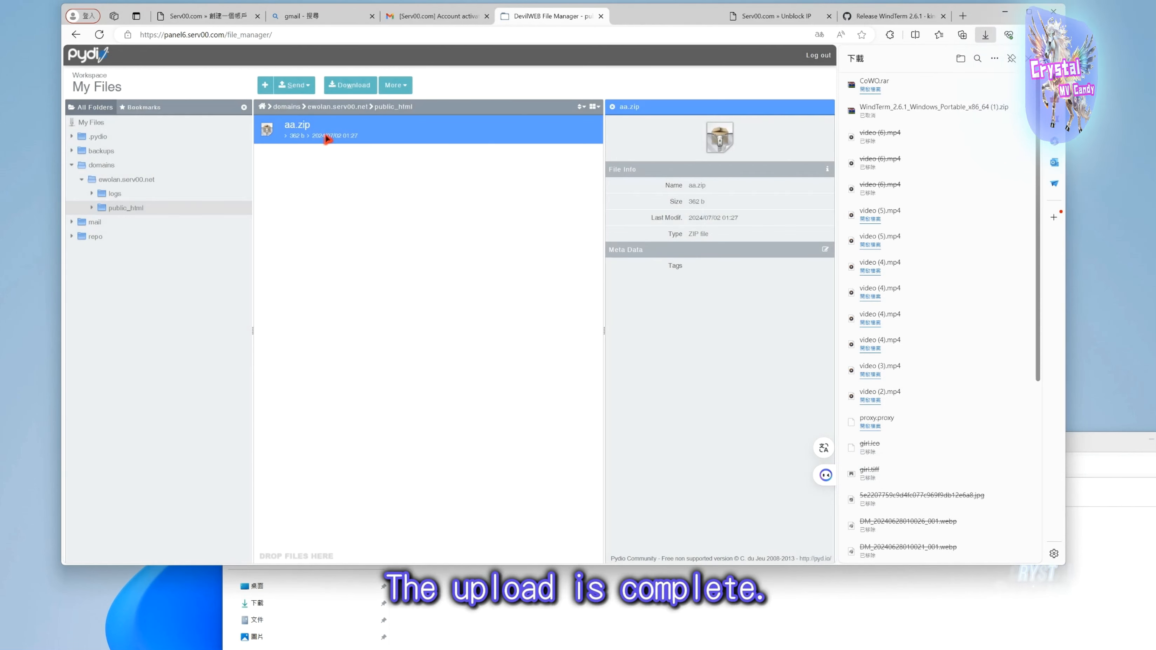
Explore aa.zip, extract abc.txt and CoWO.html into the default domain's public_html folder, and return to that folder.
right_click(326, 135)
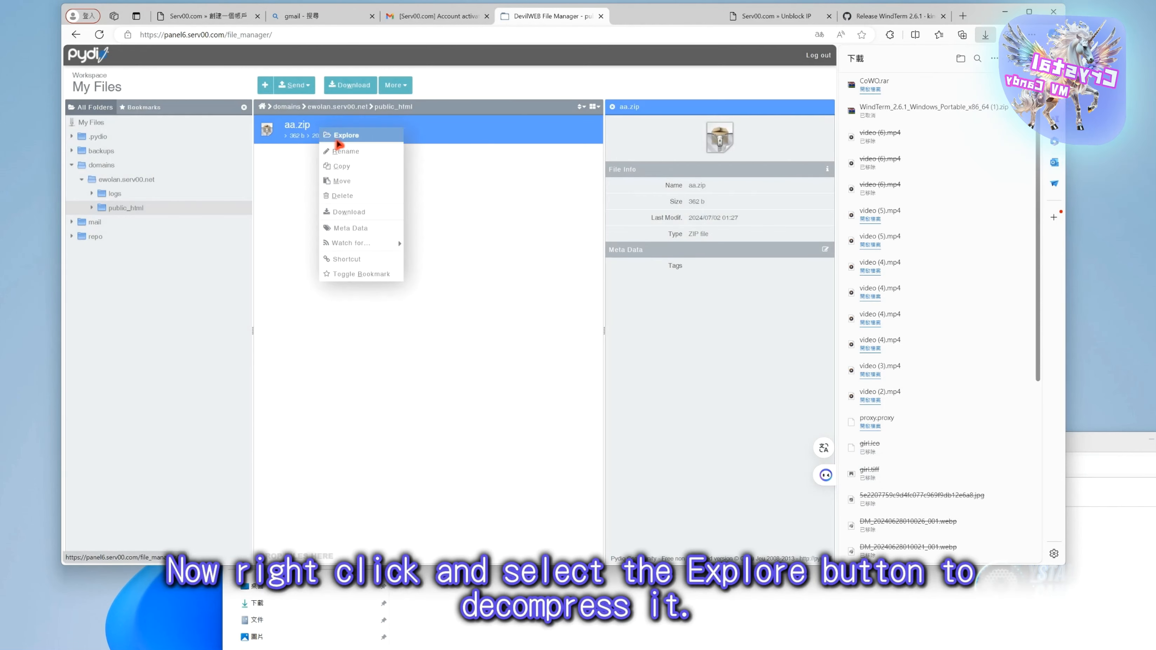
click(361, 140)
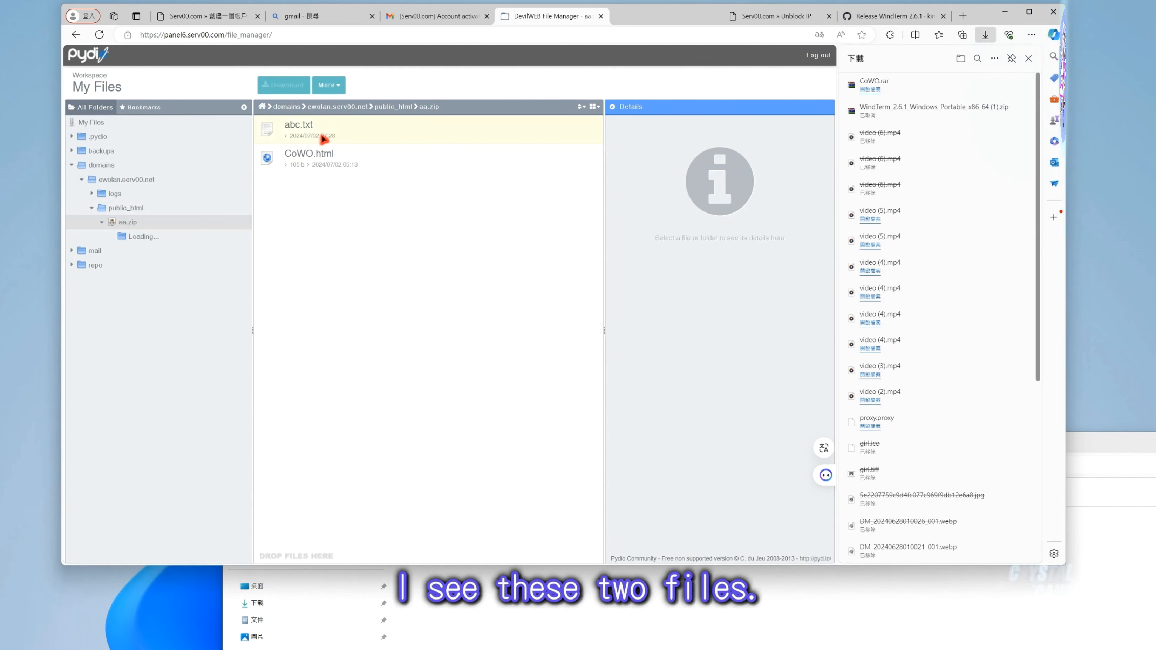
click(323, 138)
shift+click(321, 159)
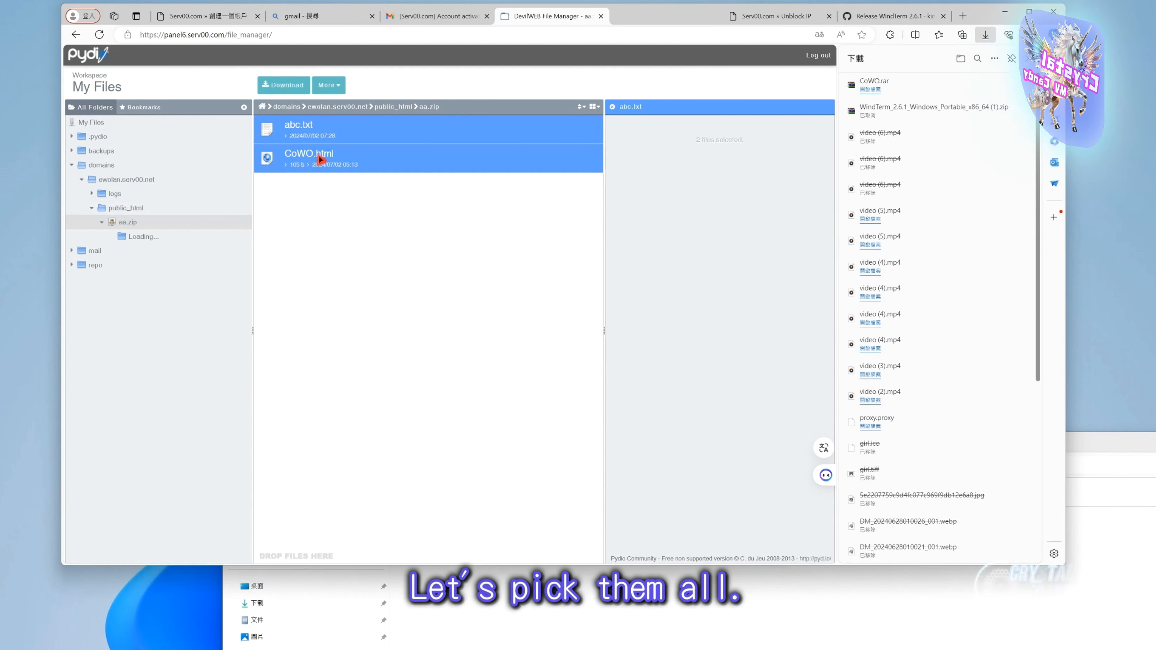
right_click(325, 156)
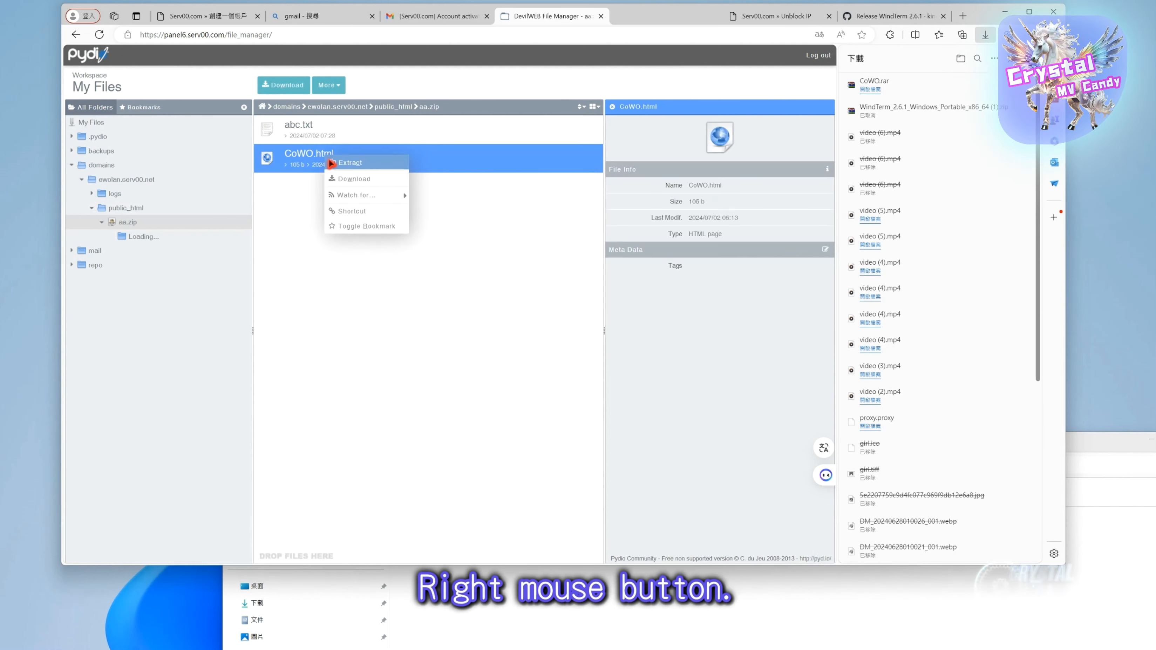
shift+click(326, 139)
right_click(323, 139)
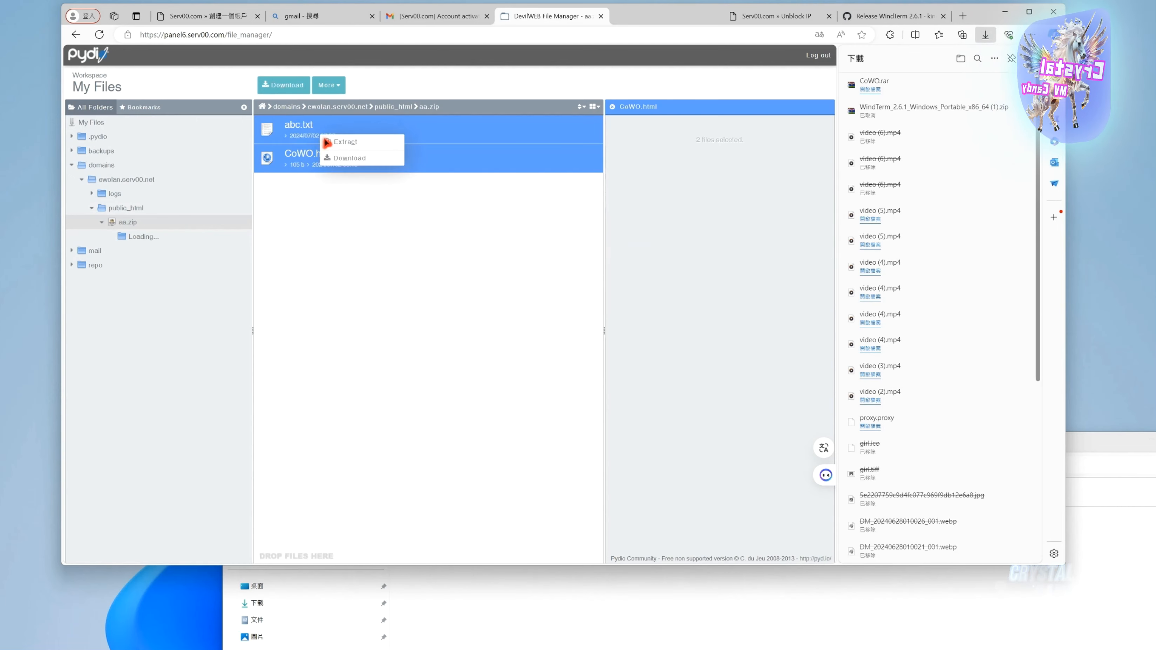
click(346, 145)
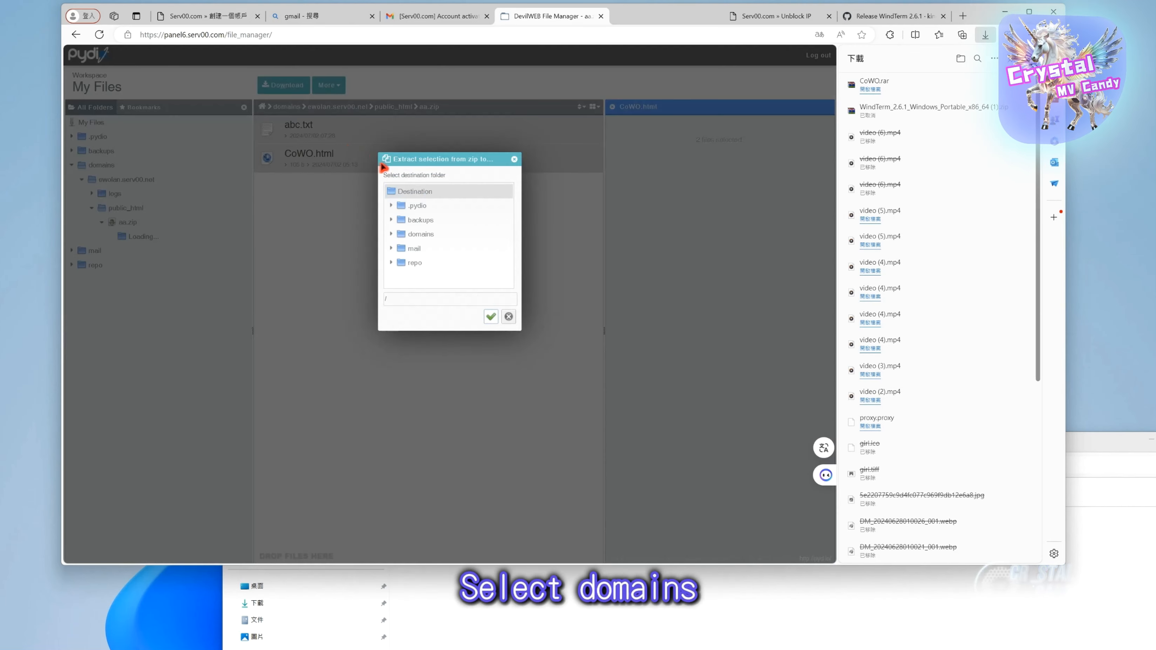
click(424, 233)
click(409, 249)
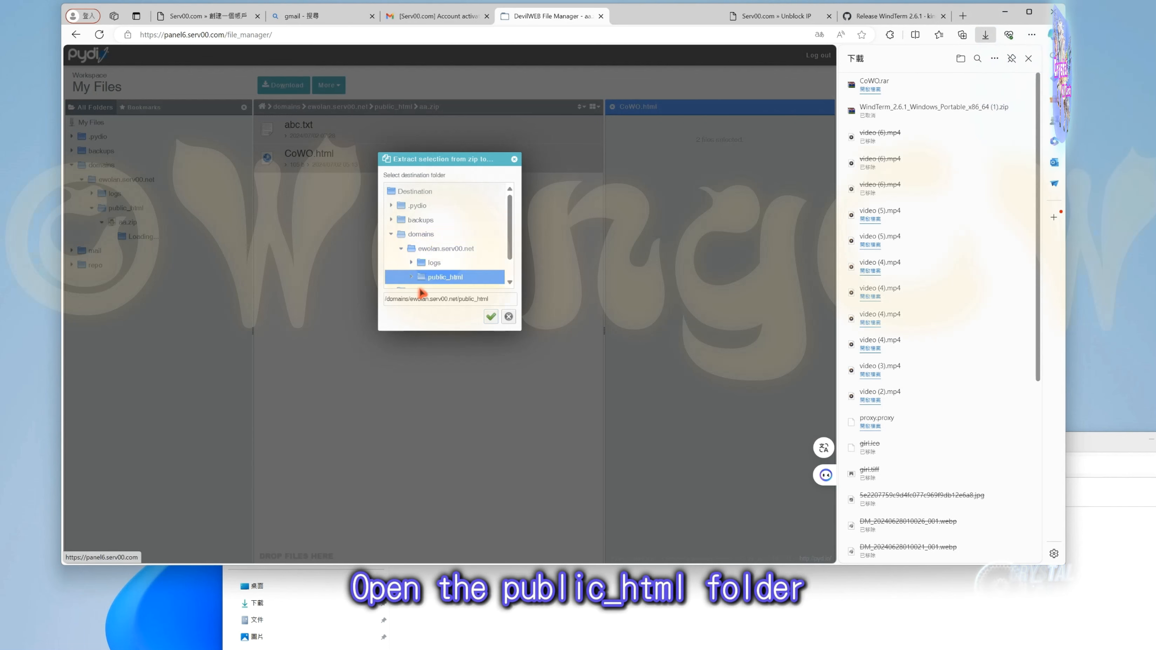
click(441, 276)
click(491, 317)
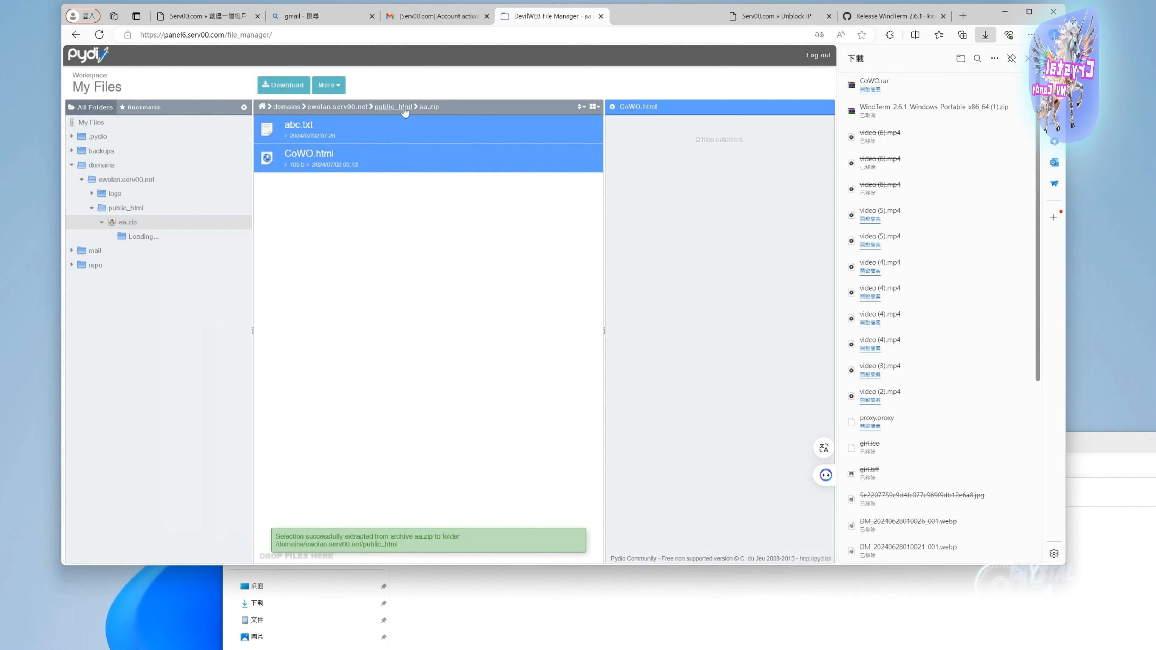
click(403, 108)
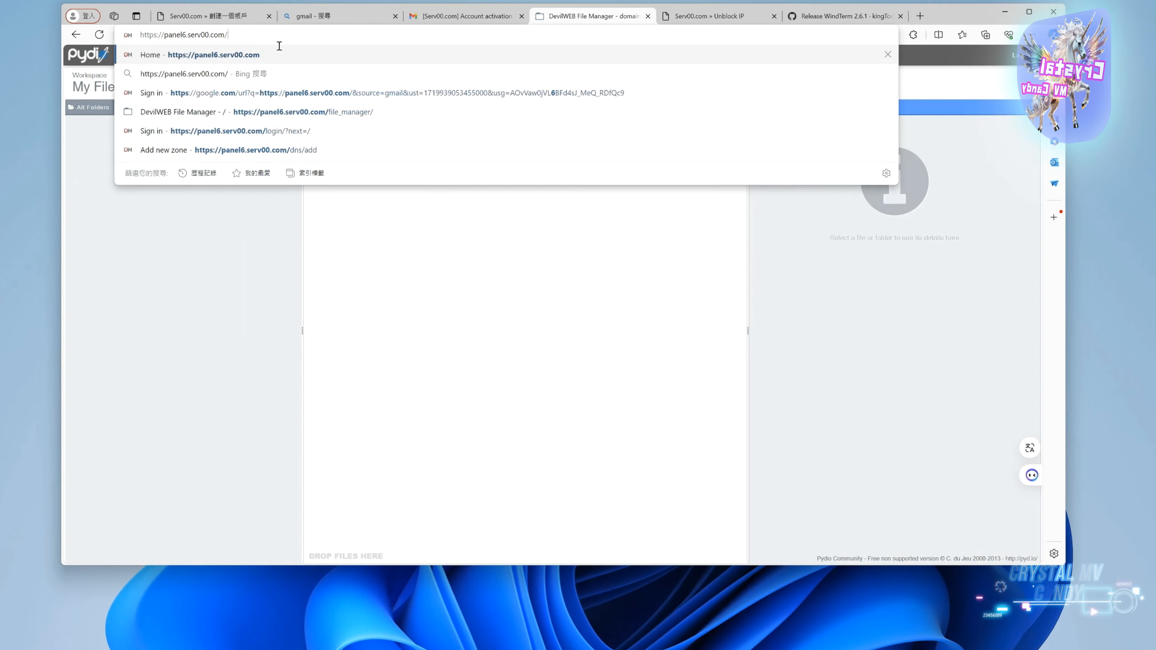
Return to the DevilWEB panel, visit the default domain from the WWW websites list, and open CoWO.html on the site.
click(281, 48)
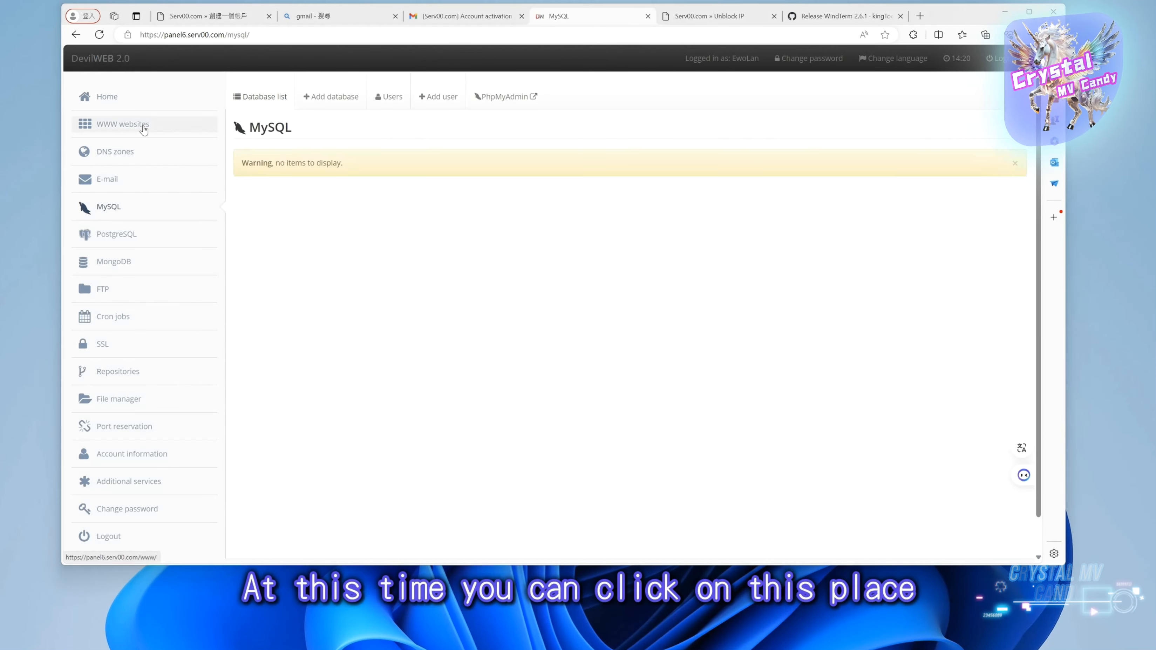
click(144, 130)
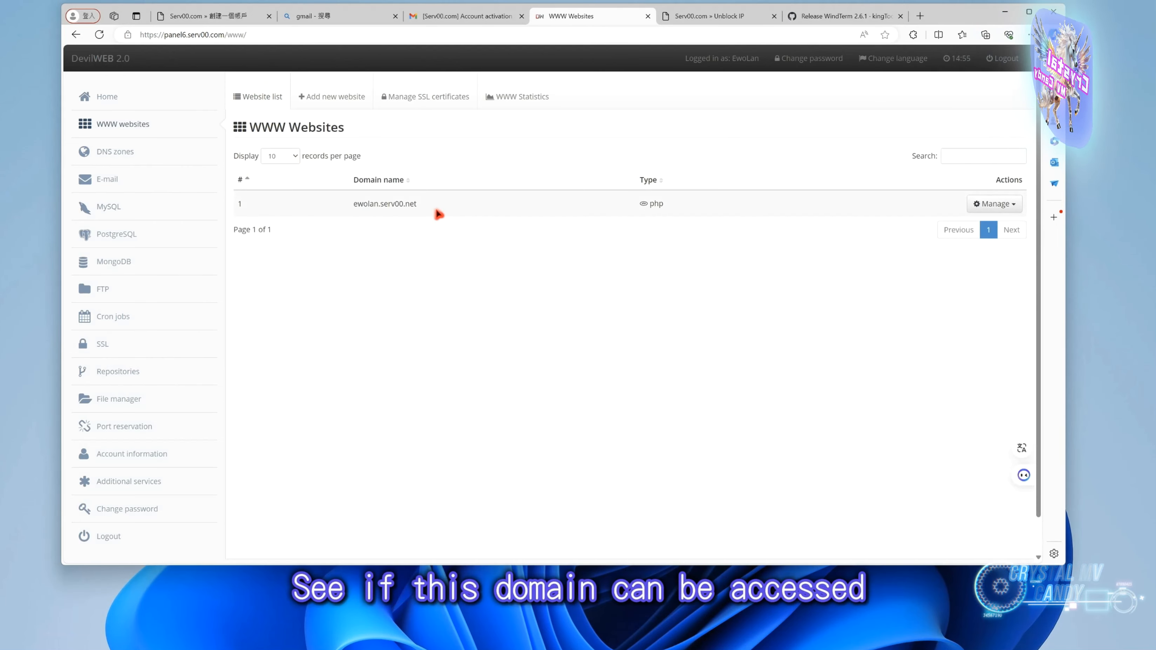
click(385, 203)
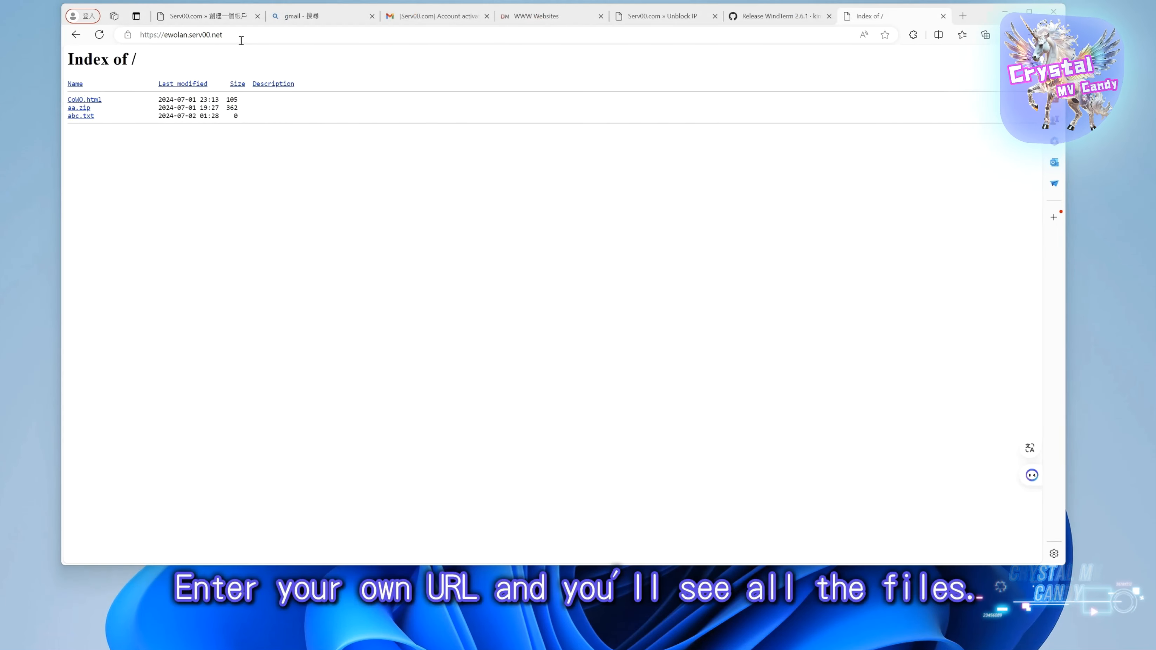
click(99, 101)
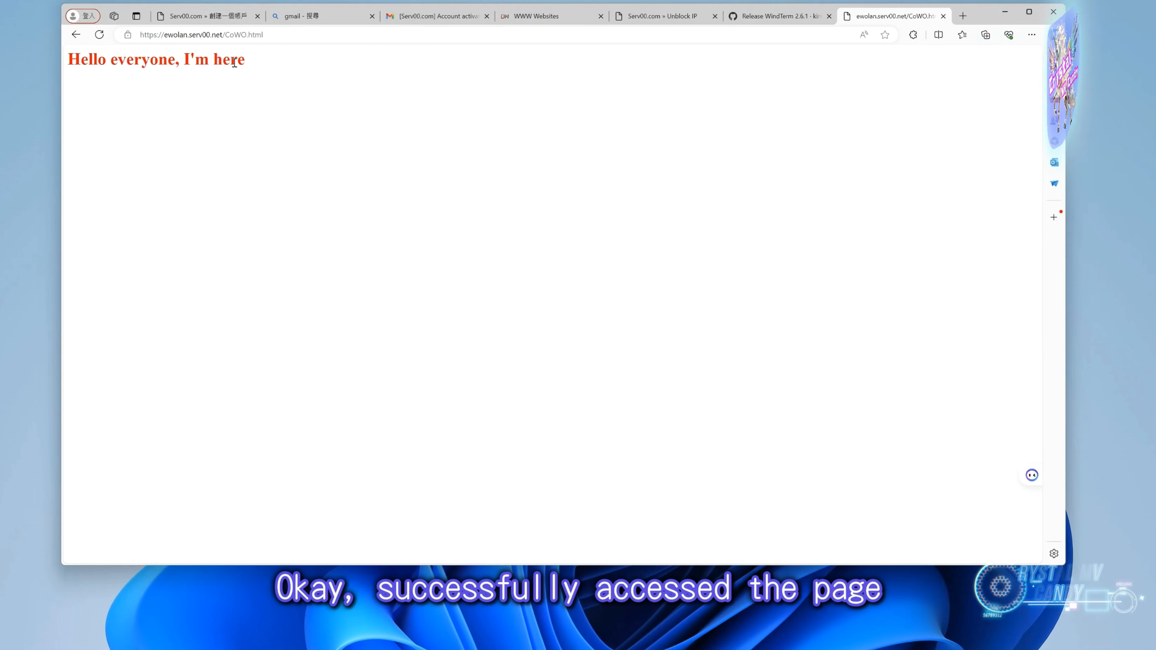